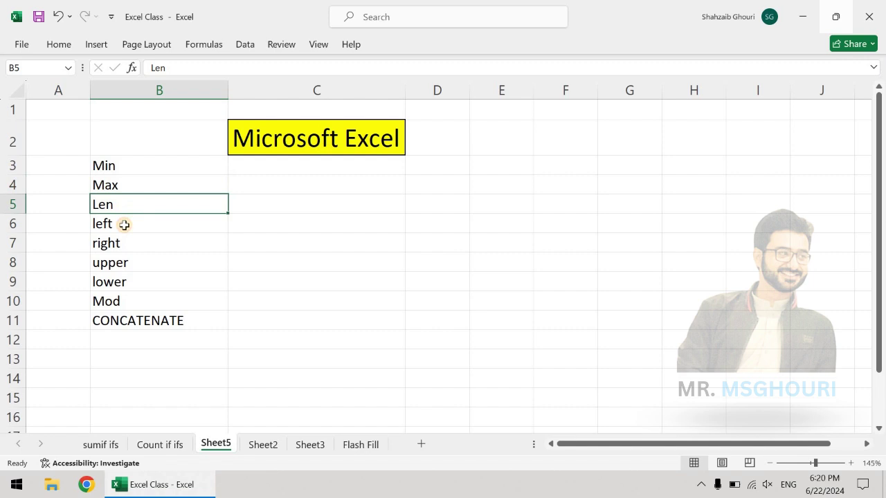
- Look through the list of function names in B3:B11 on Sheet5, from Min to CONCATENATE
left_click(124, 224)
left_click(124, 242)
left_click(127, 263)
left_click(130, 283)
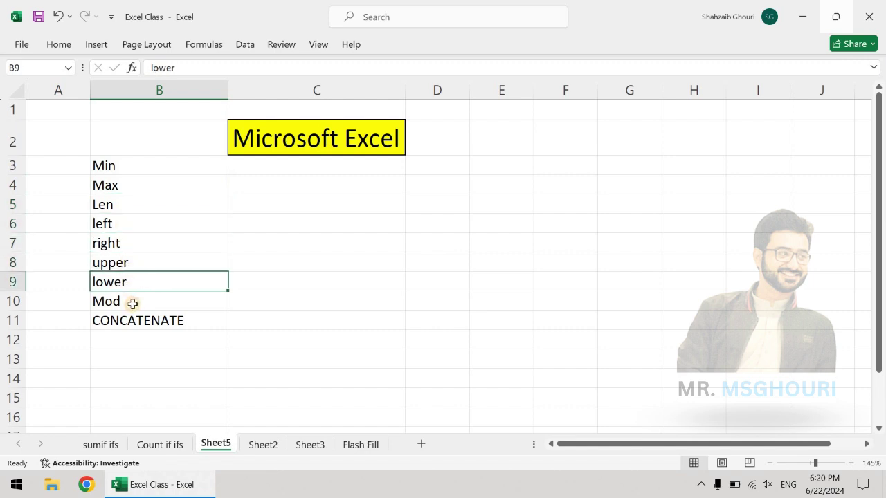
left_click(133, 304)
left_click(212, 322)
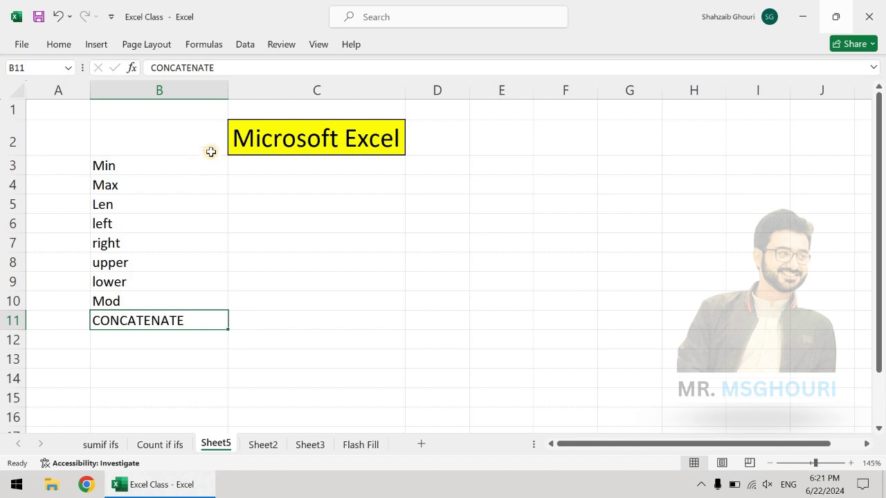
left_click(193, 171)
left_click(302, 185)
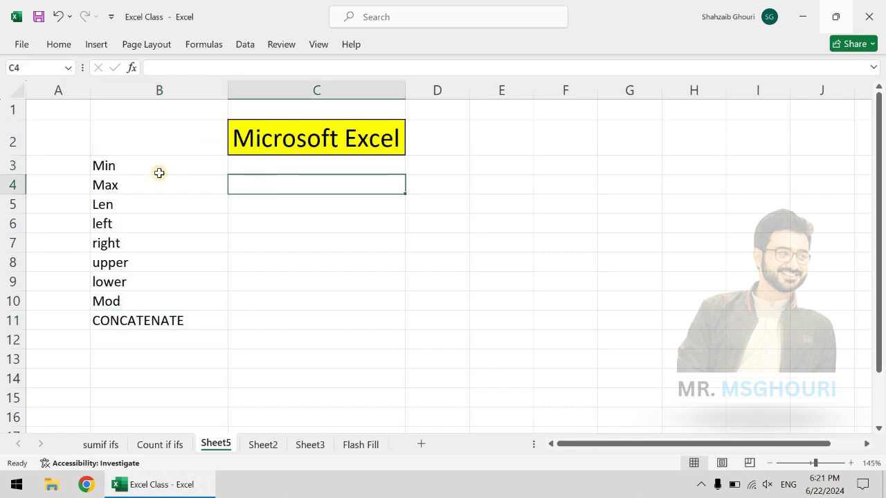
left_click(150, 168)
left_click(135, 182)
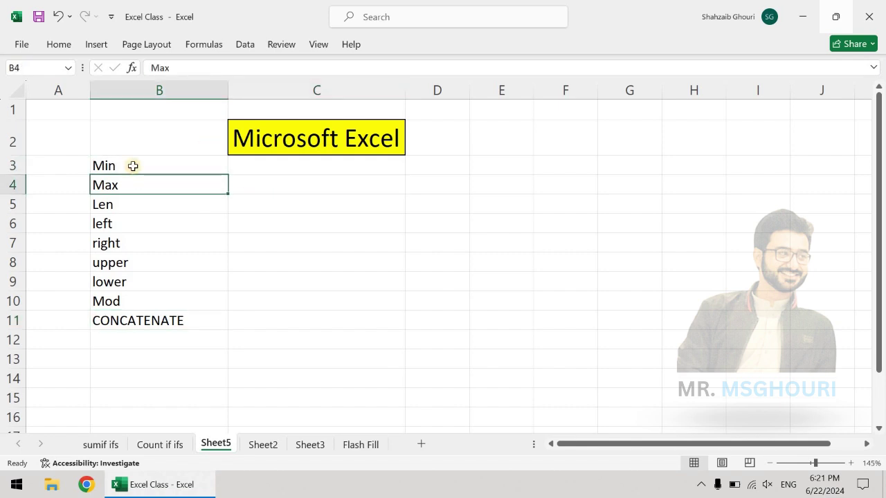
left_click(133, 166)
left_click(136, 188)
- On the Count if ifs sheet, enter the labels Min in D16 and Max in D17 below the employee table
left_click(165, 449)
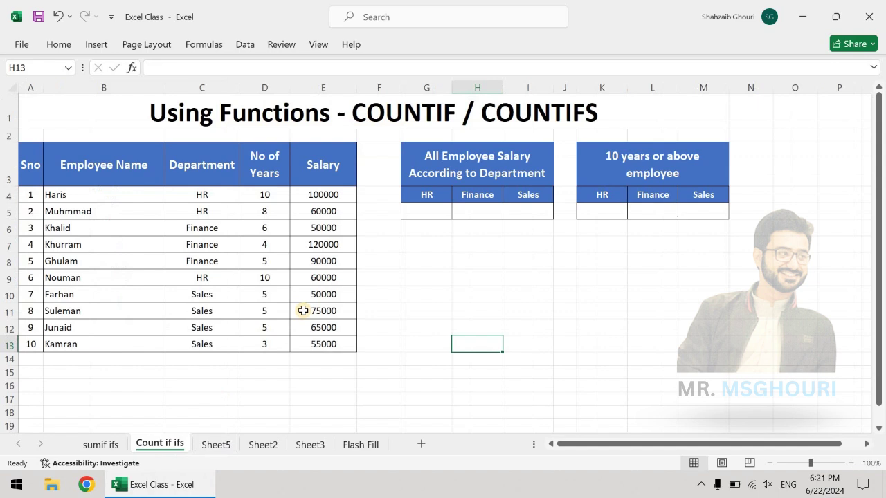
left_click(270, 389)
type("Min")
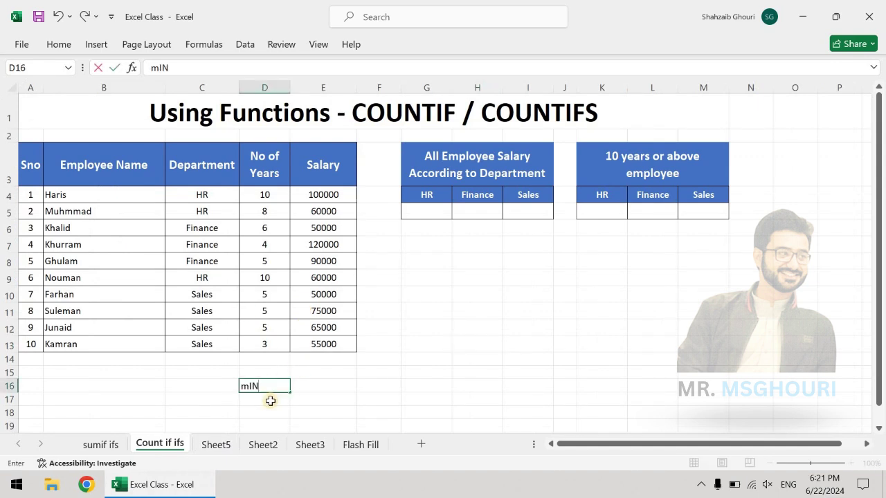
key("Return")
type("Max")
key("Return")
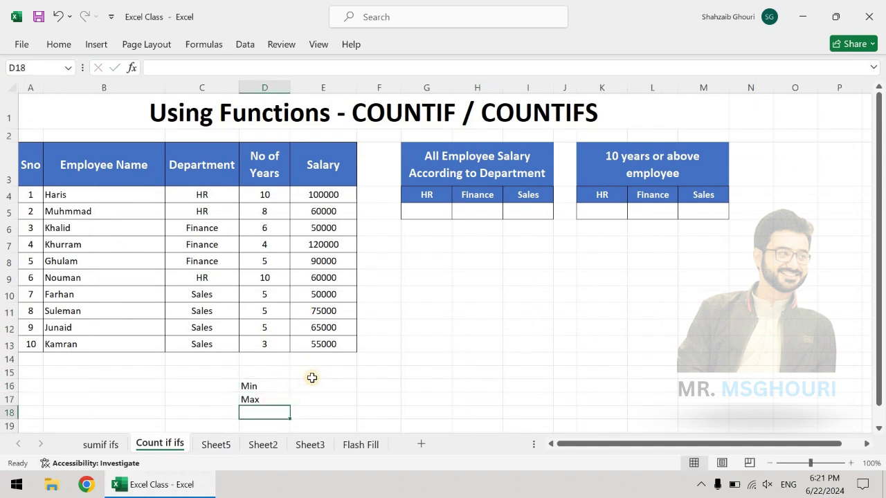
- Calculate the lowest salary in E16 with =MIN(E4:E13) and check it against the Salary column
left_click(316, 386)
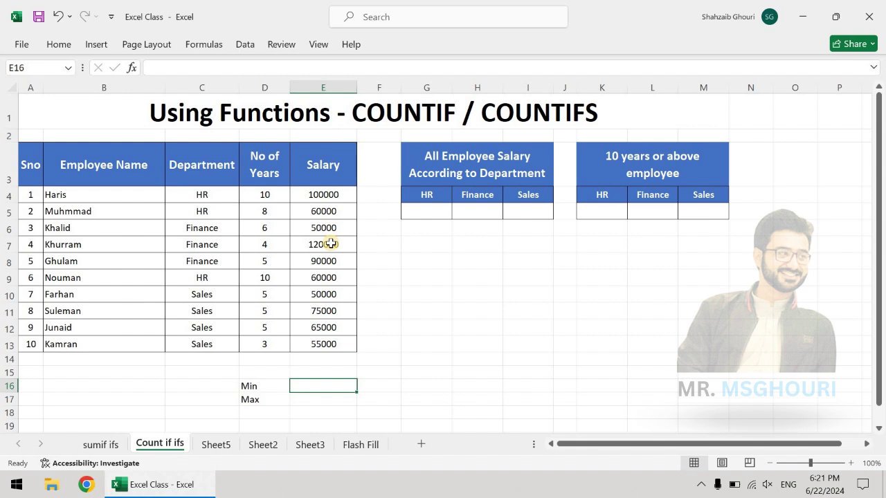
type("=")
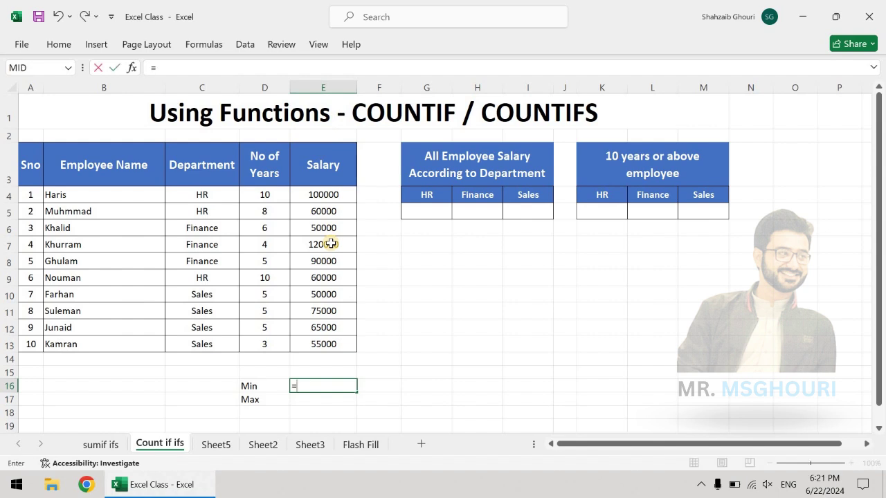
type("min(")
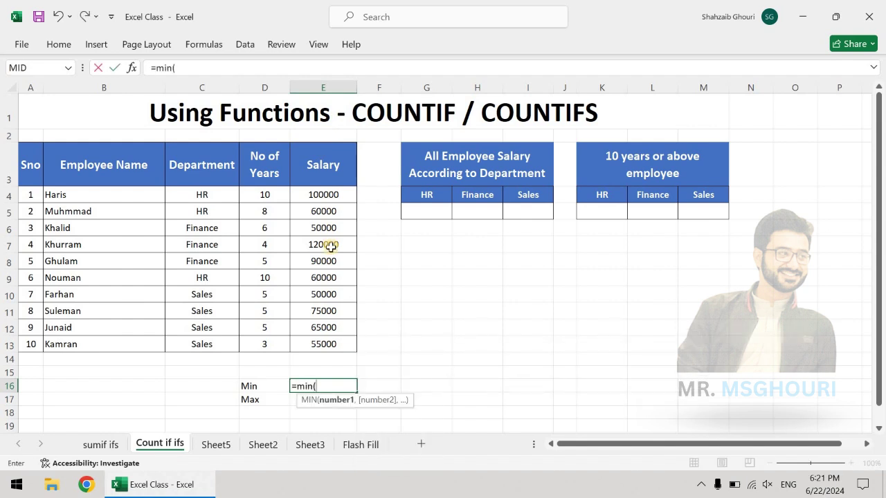
left_click_drag(323, 195, 319, 356)
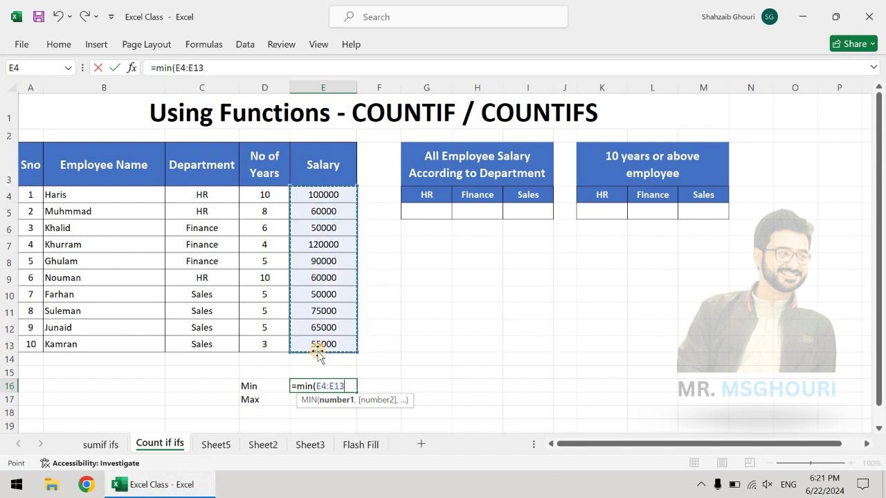
type(")")
key("Return")
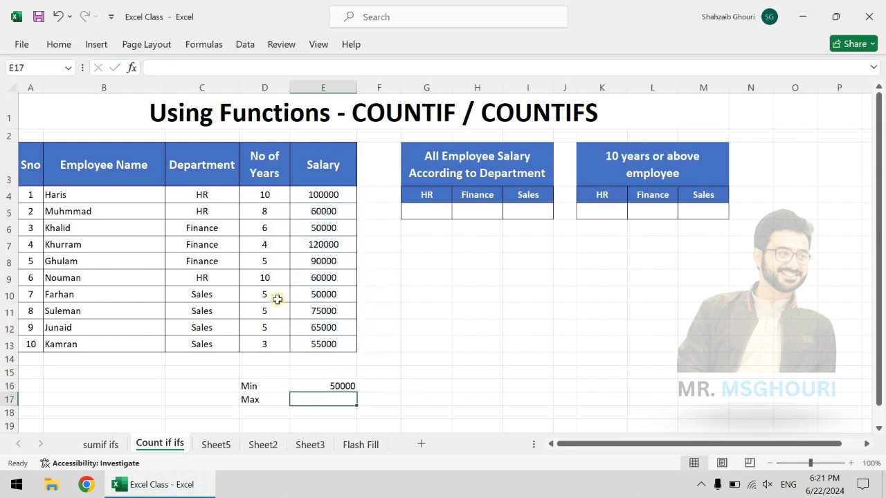
left_click(309, 194)
left_click_drag(310, 300, 324, 346)
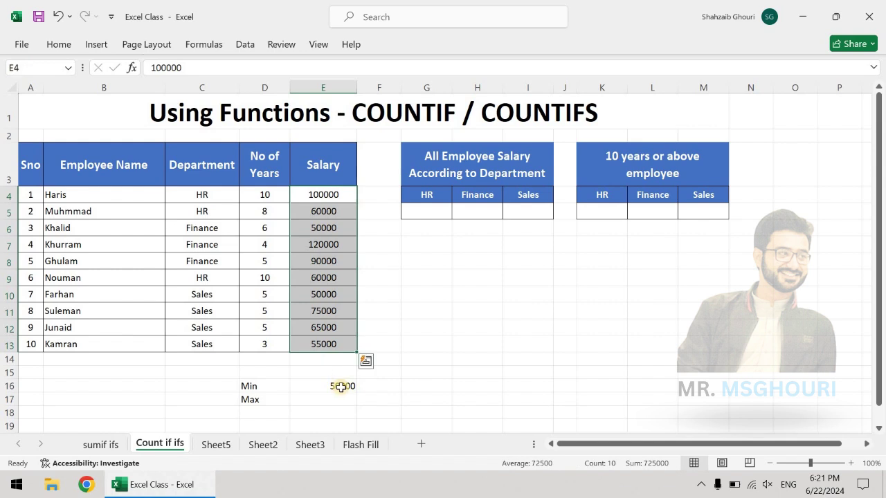
left_click(341, 386)
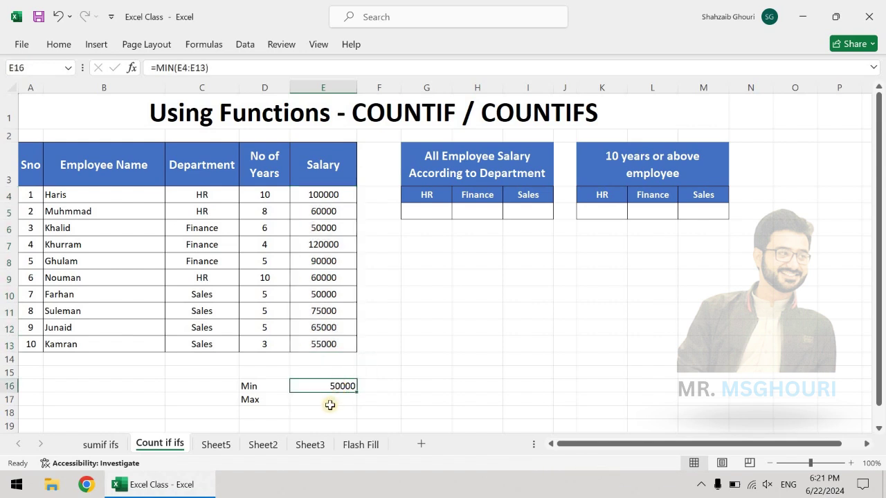
- Calculate the highest salary in E17 with =MAX(E4:E13) and check it against the Salary column
left_click(330, 398)
type("=")
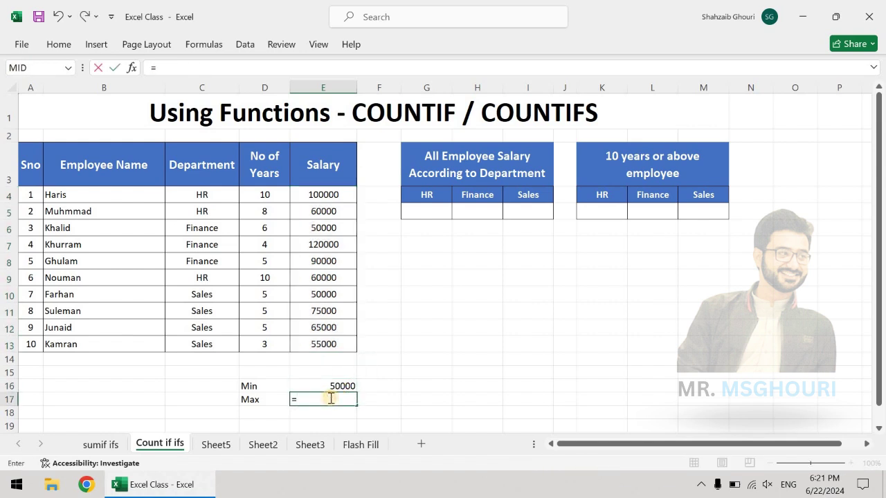
type("ma")
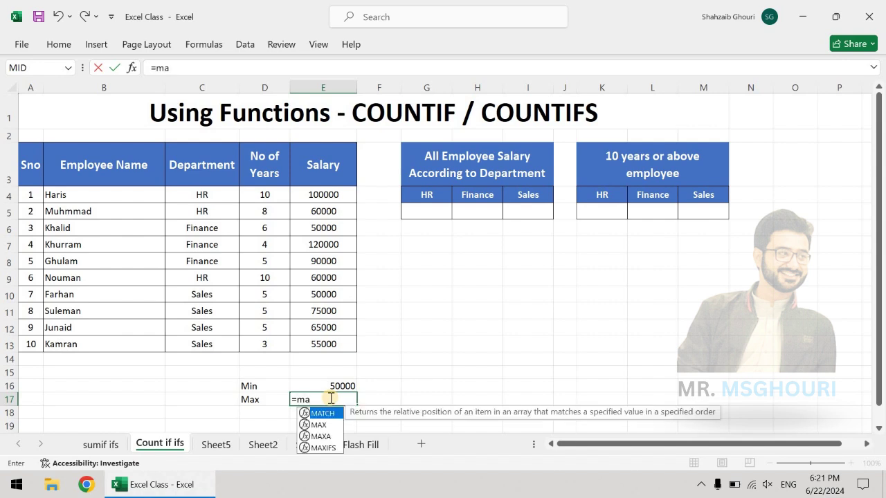
type("x(")
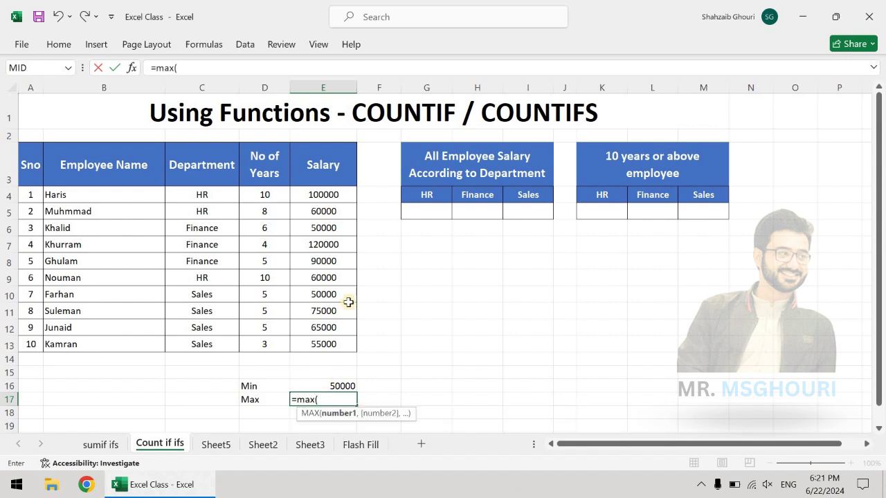
left_click(336, 195)
left_click_drag(323, 305, 317, 344)
type(")")
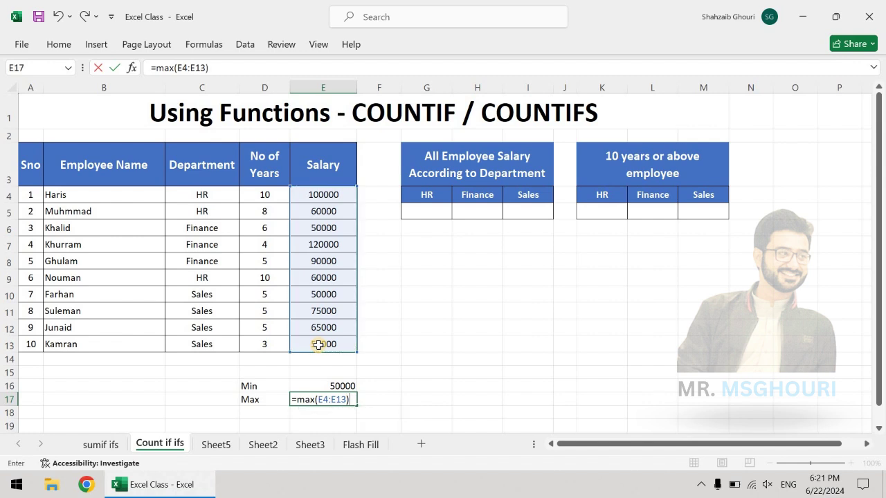
key("Return")
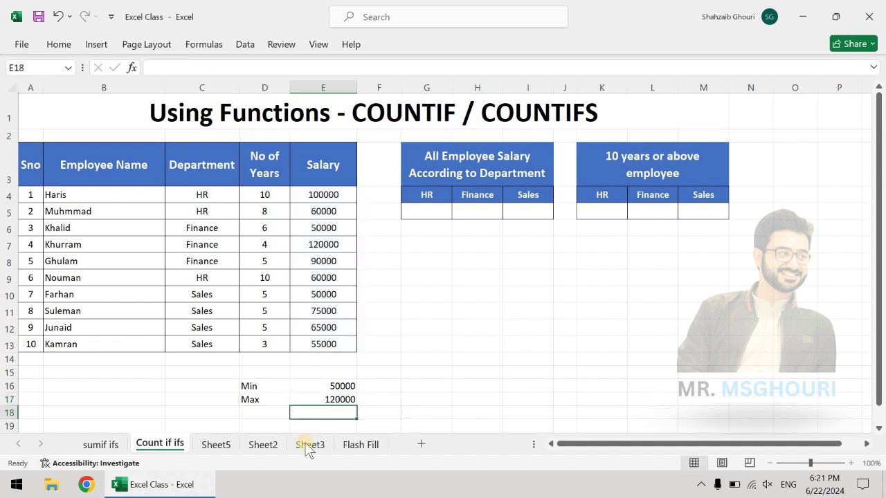
left_click(317, 400)
left_click_drag(322, 212, 326, 342)
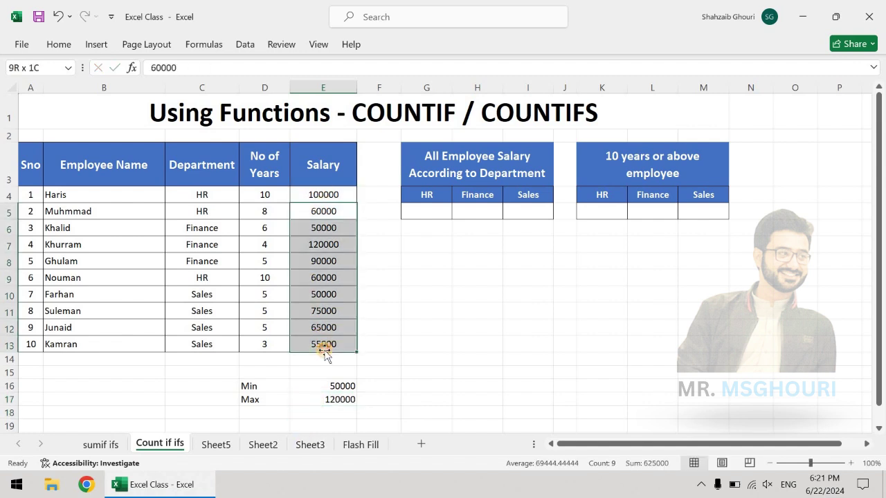
left_click(326, 344)
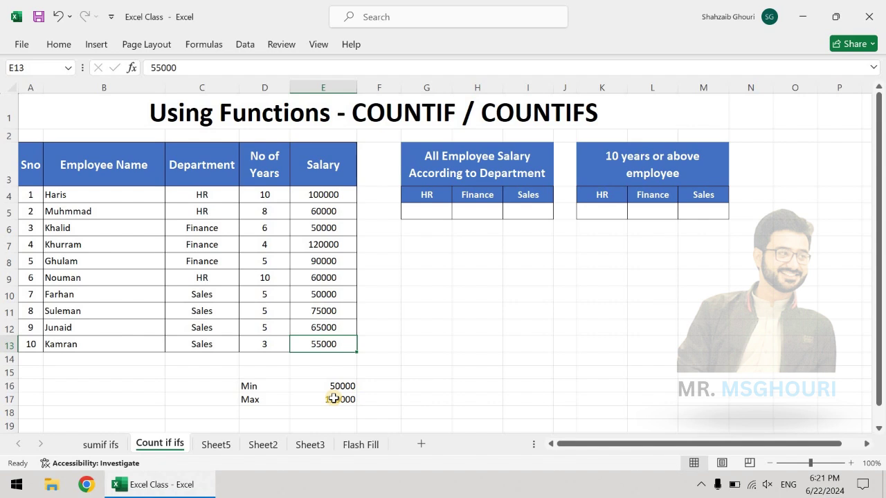
- Return to Sheet5 and enter the note "length" in A5 beside the Len label
left_click(228, 445)
left_click(118, 208)
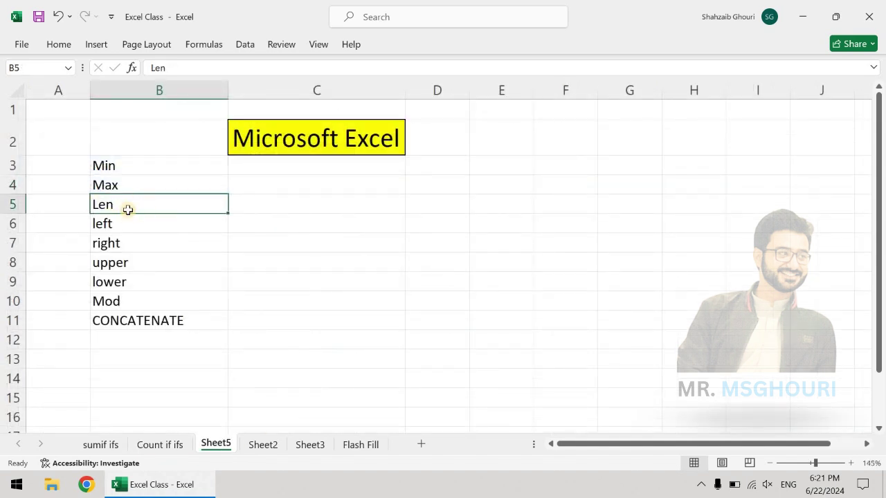
left_click(76, 200)
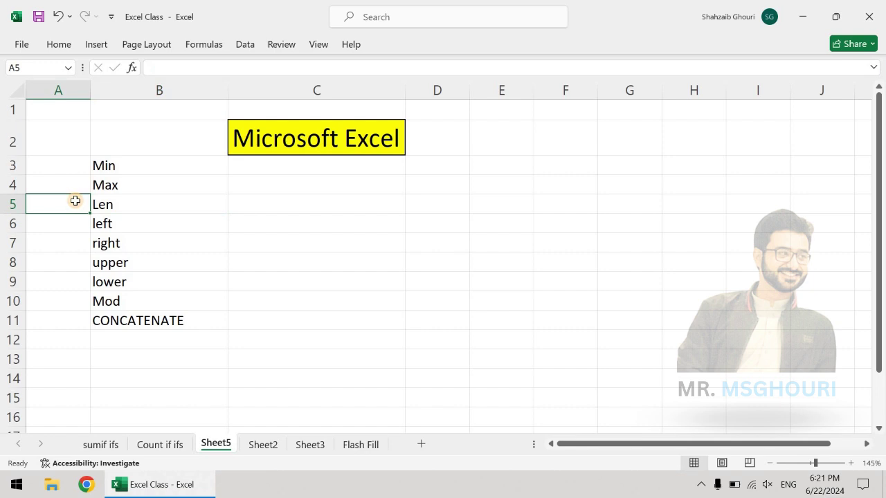
type("length")
key("Return")
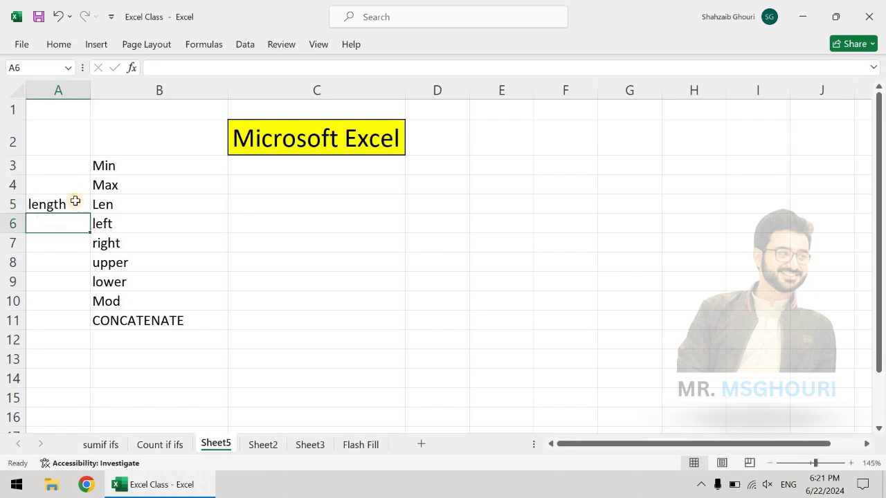
- Count the characters of the Microsoft Excel title by entering =LEN(C2) in C5
left_click(252, 141)
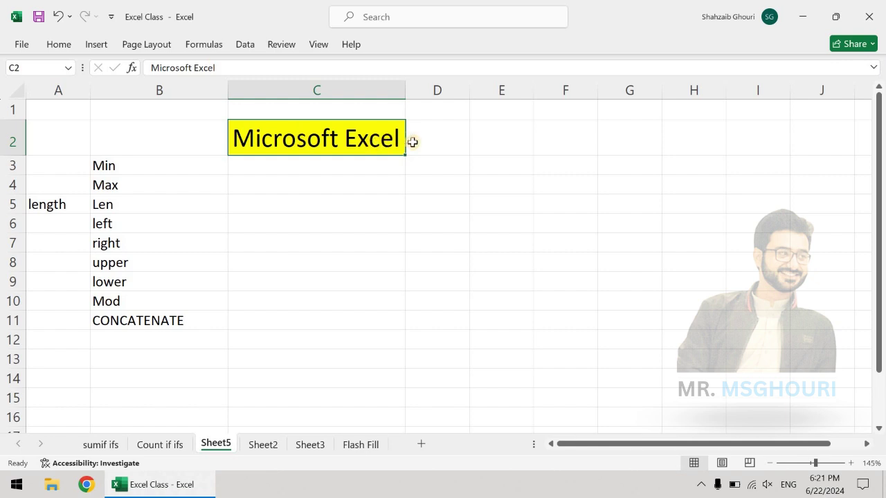
left_click(252, 206)
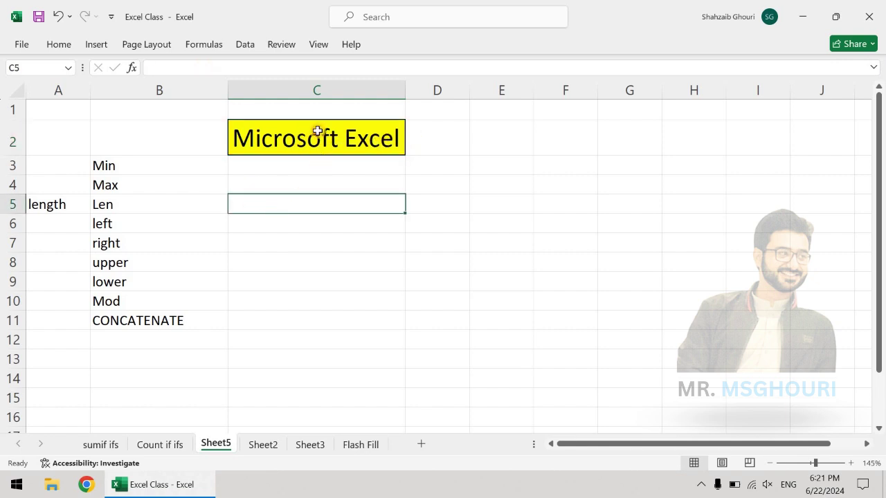
left_click(318, 133)
left_click(291, 204)
type("=")
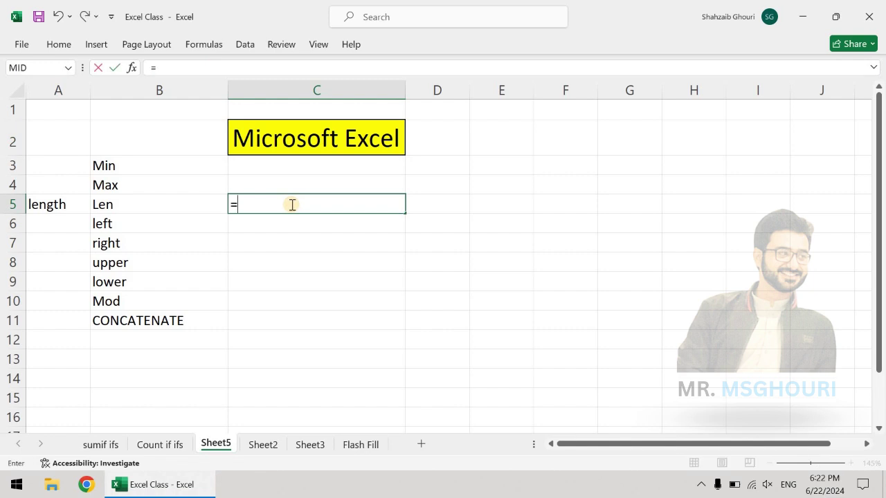
type("len")
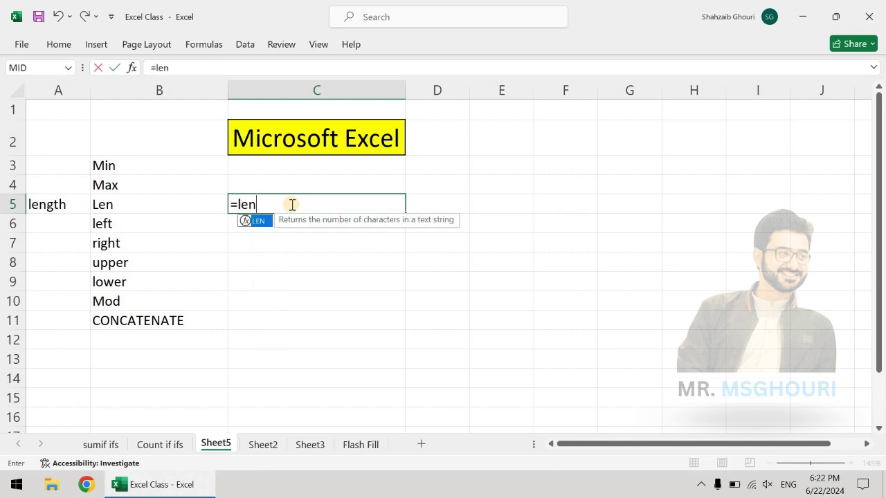
type("(")
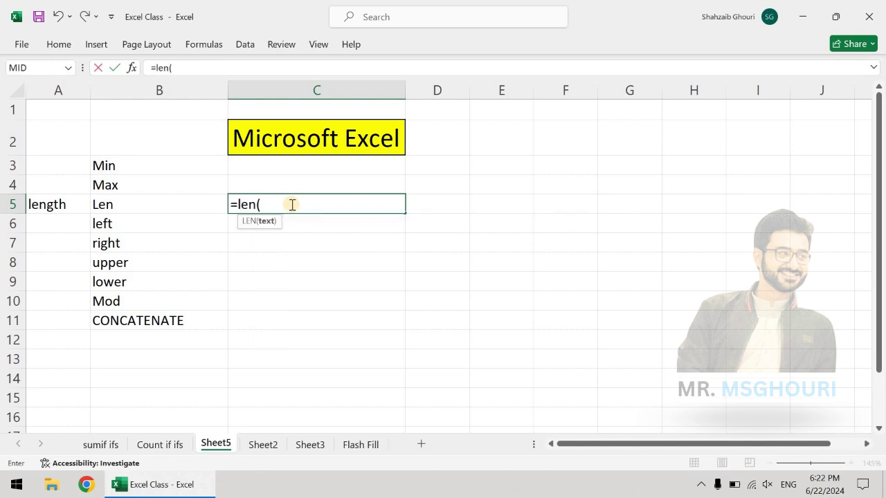
left_click(293, 137)
type(")")
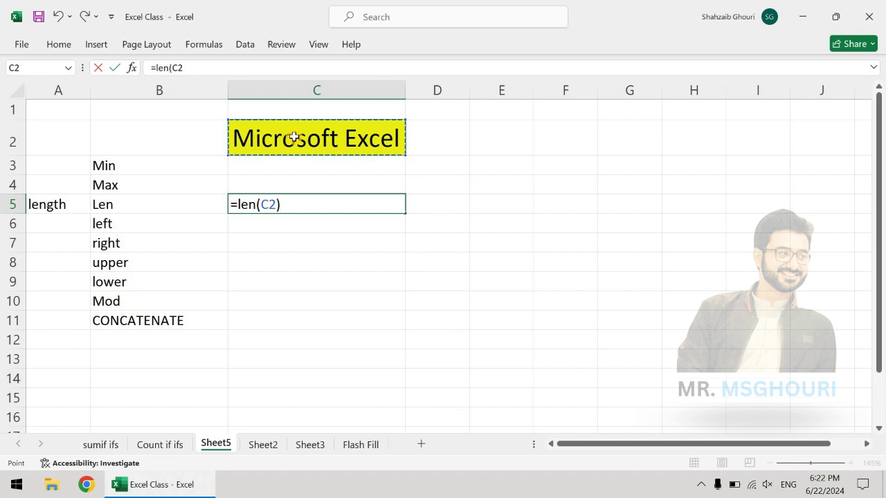
key("Return")
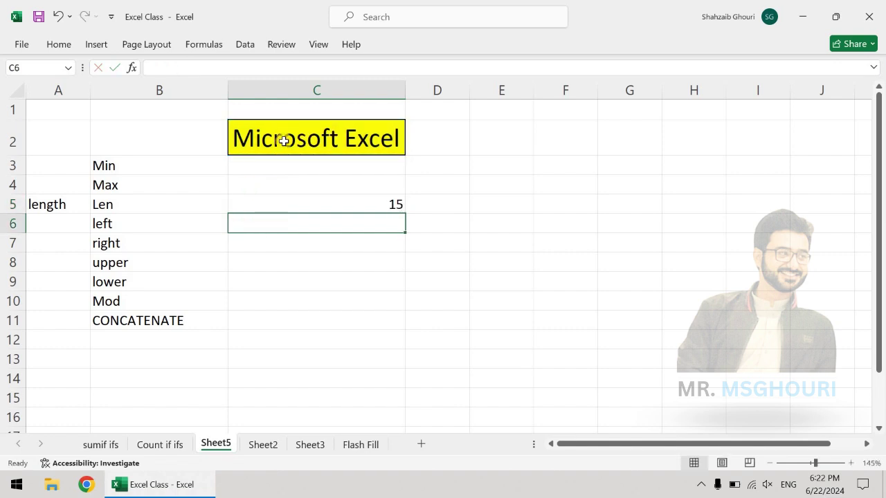
left_click(395, 204)
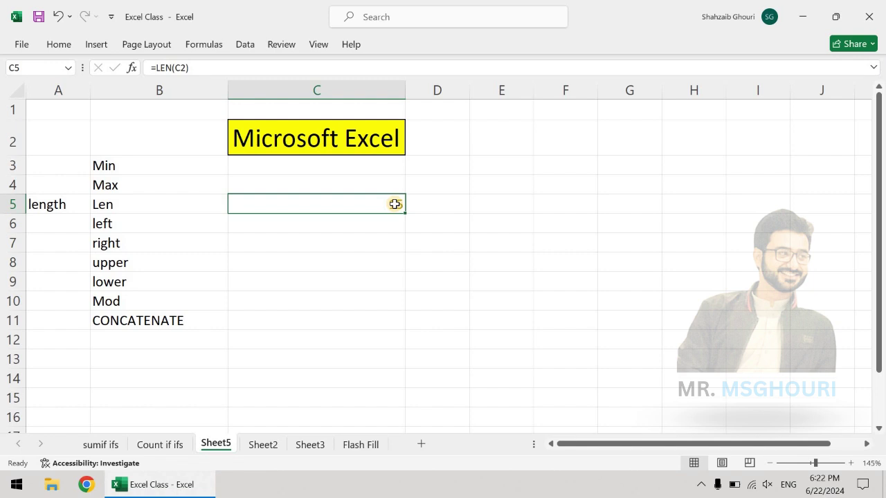
- Extract the leading character of the Microsoft Excel title by entering =LEFT(C2) in C6
left_click(356, 224)
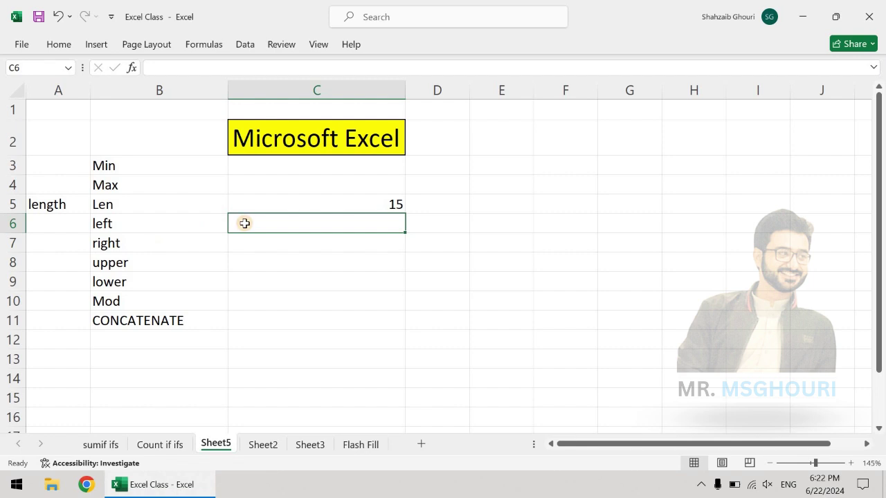
left_click(280, 136)
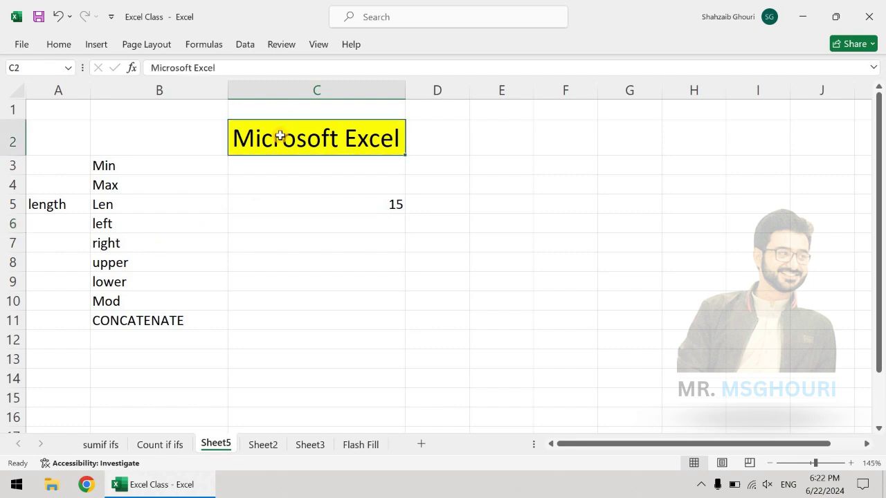
left_click(262, 225)
type("=")
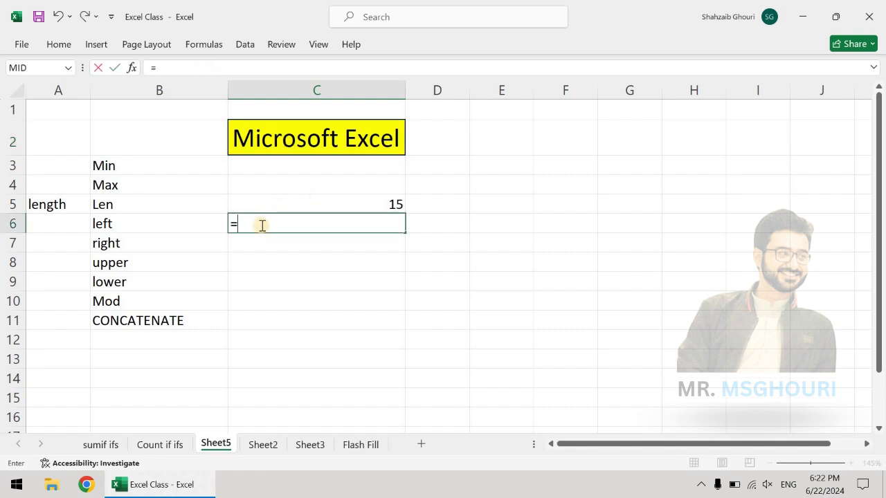
type("left")
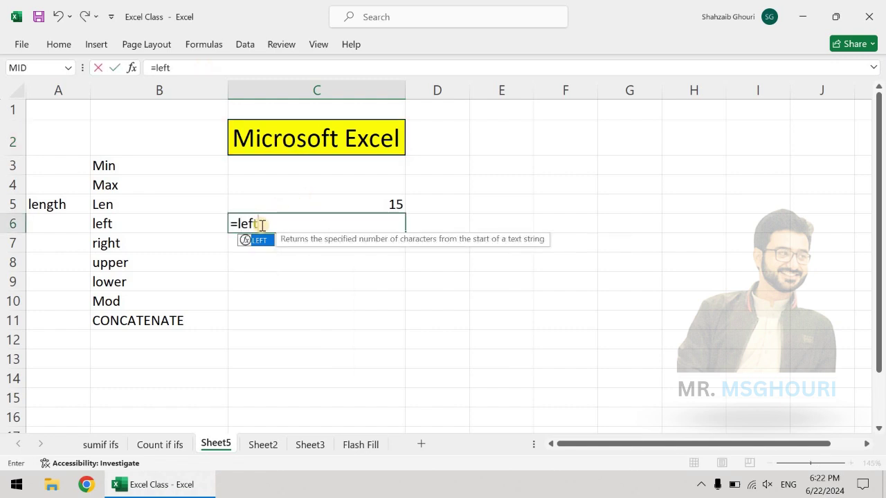
type("(")
left_click(278, 138)
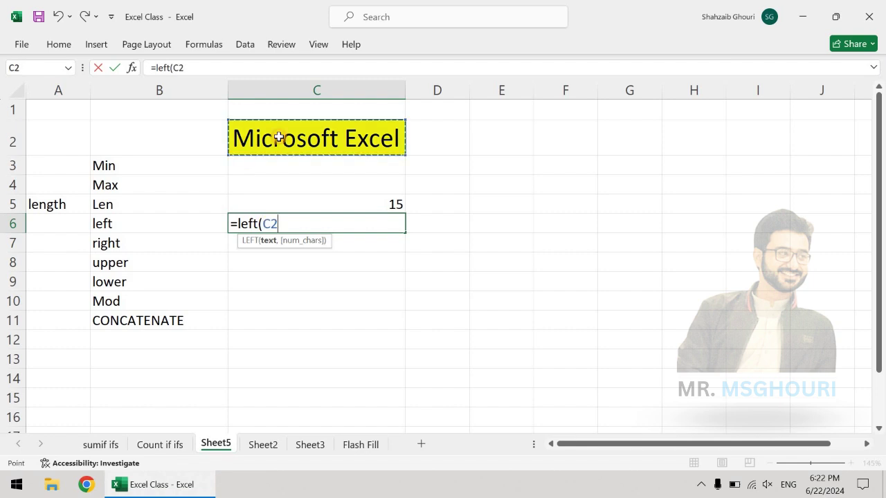
type(")")
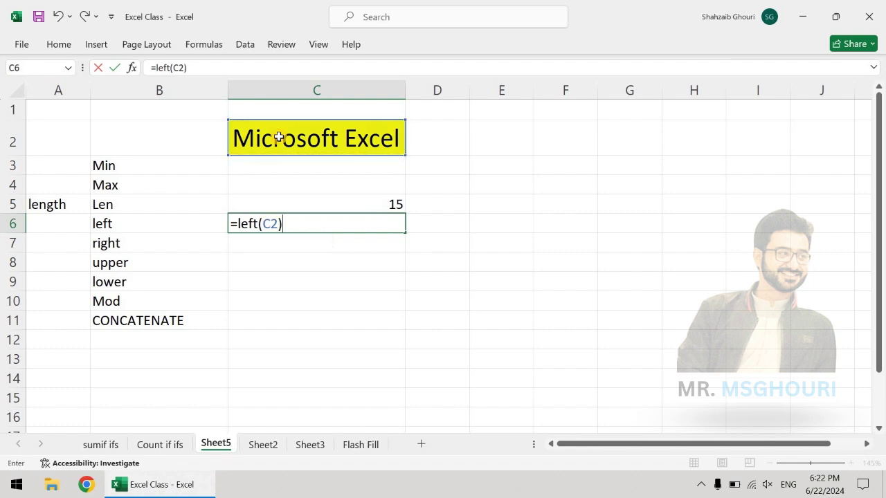
key("Return")
- Add a character count of 3 to the LEFT formula in C6, making it =LEFT(C2,3)
double_click(273, 224)
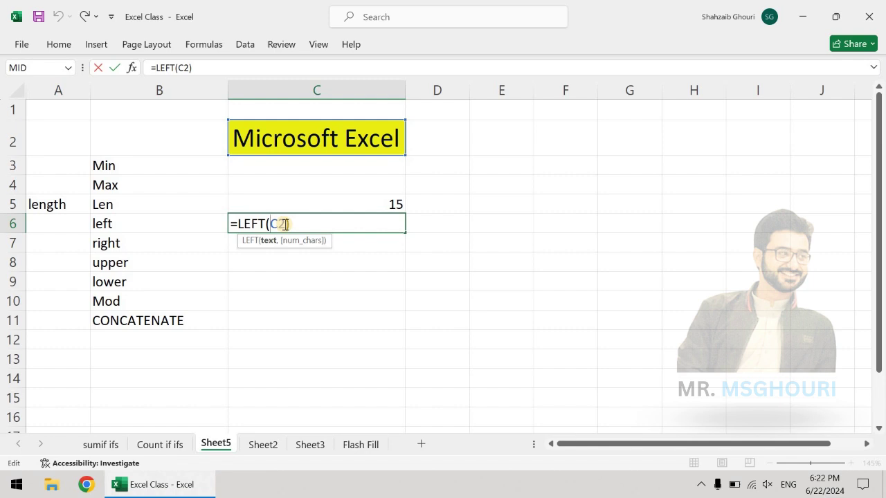
left_click(286, 223)
type(",")
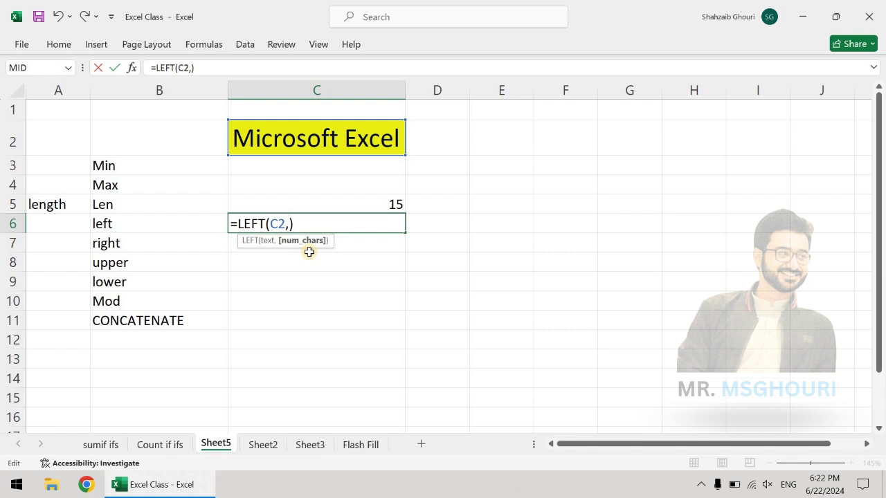
type("3")
key("Return")
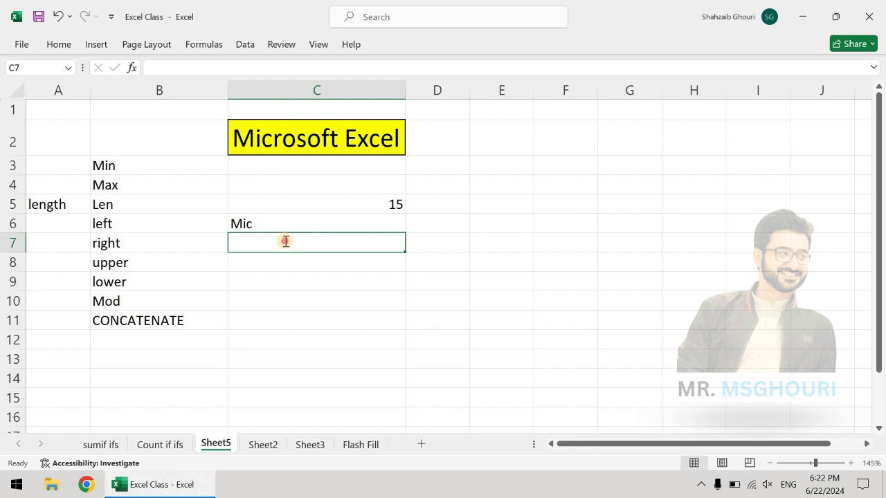
- Extract the last five characters of the Microsoft Excel title by entering =RIGHT(C2,5) in C7
type("=righ")
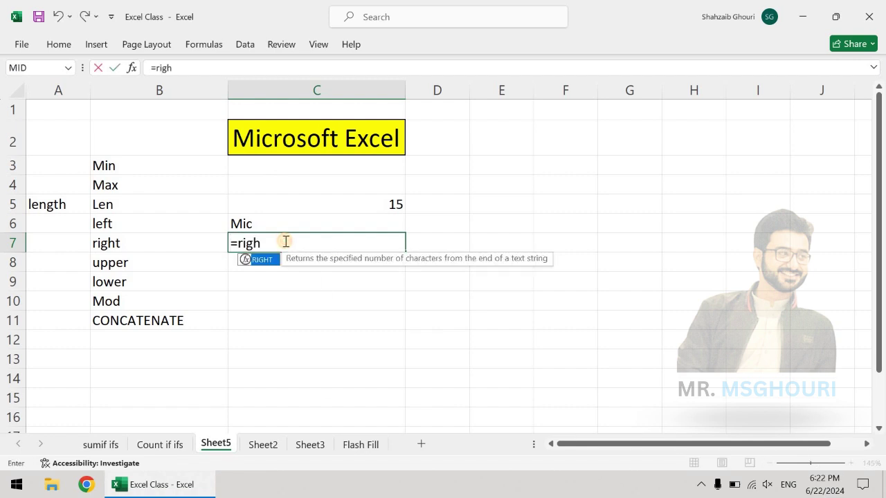
type("t(")
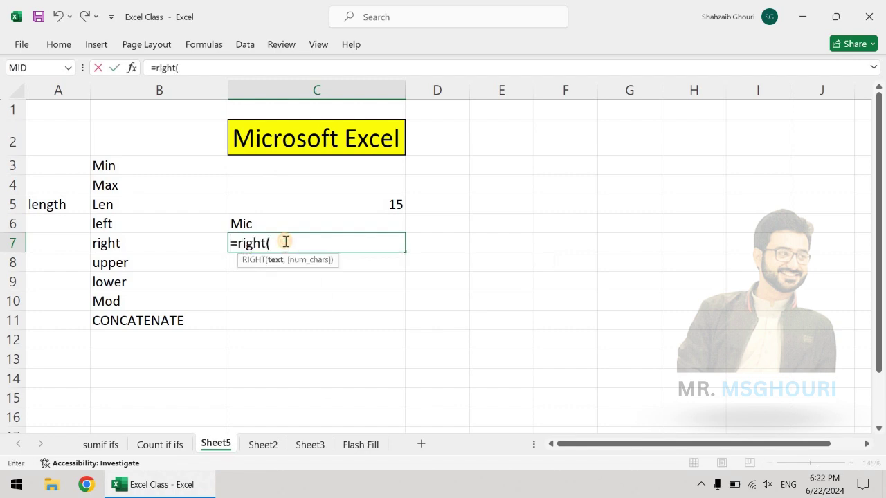
left_click(301, 135)
type(",")
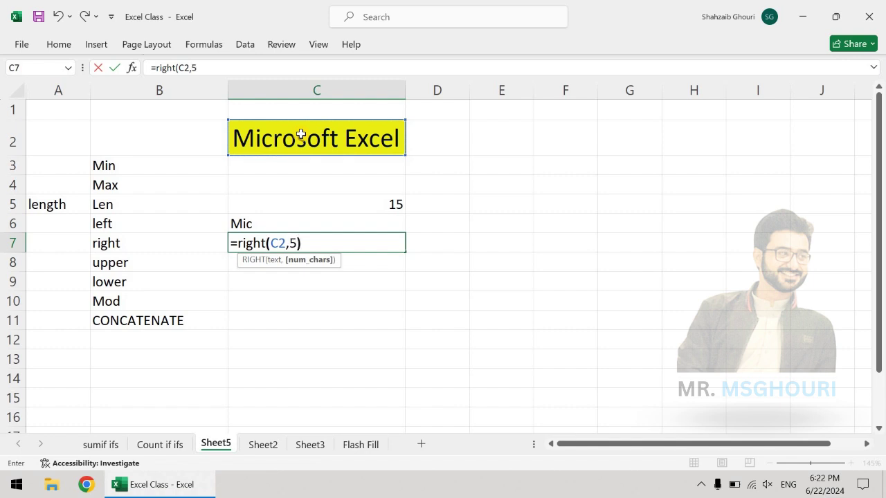
type("5)")
key("Return")
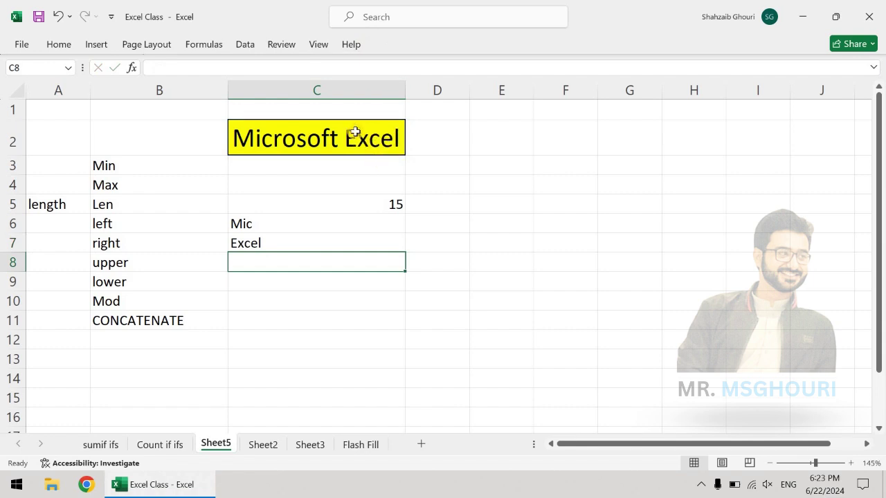
left_click(271, 246)
left_click(144, 269)
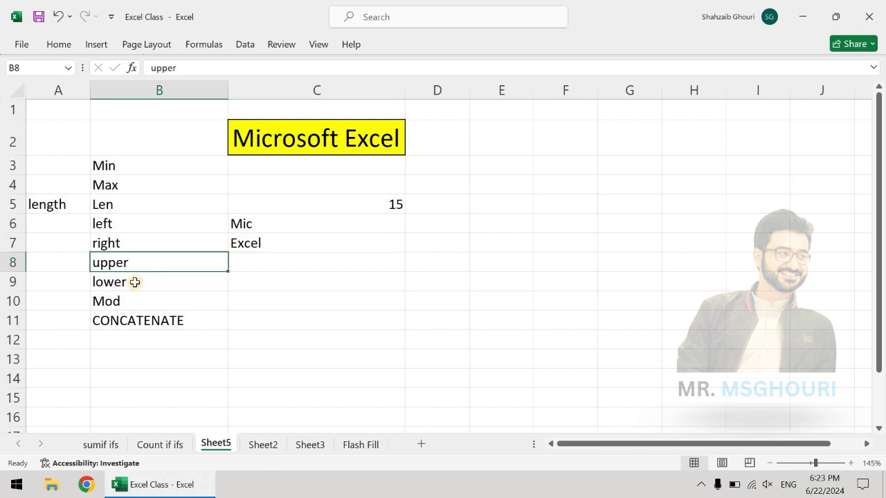
left_click(135, 283)
left_click(139, 260)
left_click(249, 268)
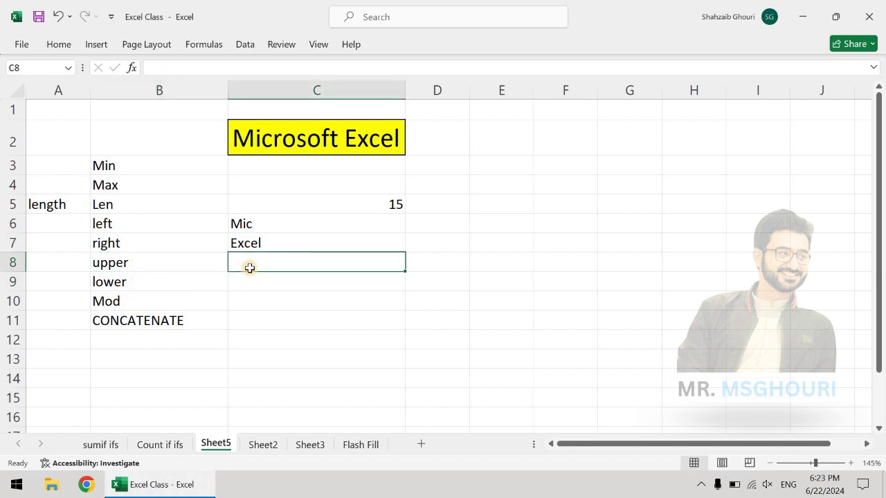
type("=")
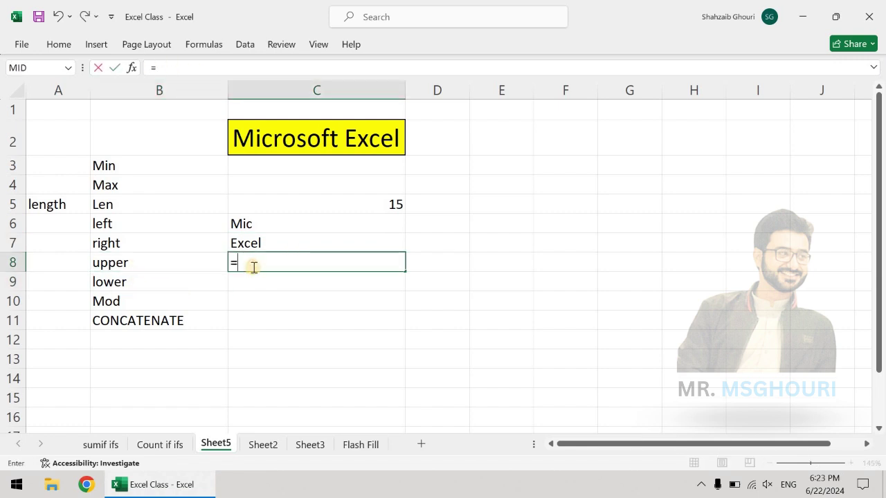
left_click(441, 161)
key("Escape")
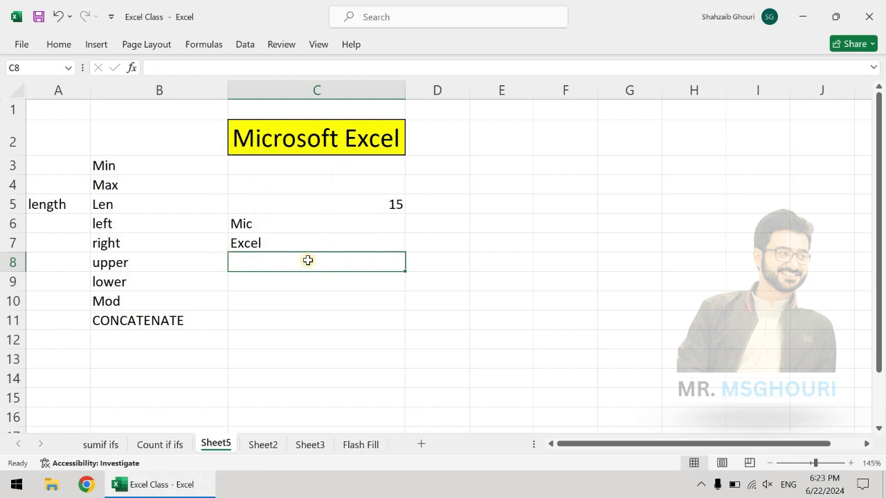
- Convert the Microsoft Excel title to uppercase by entering =UPPER(C2) in C8
type("=upp")
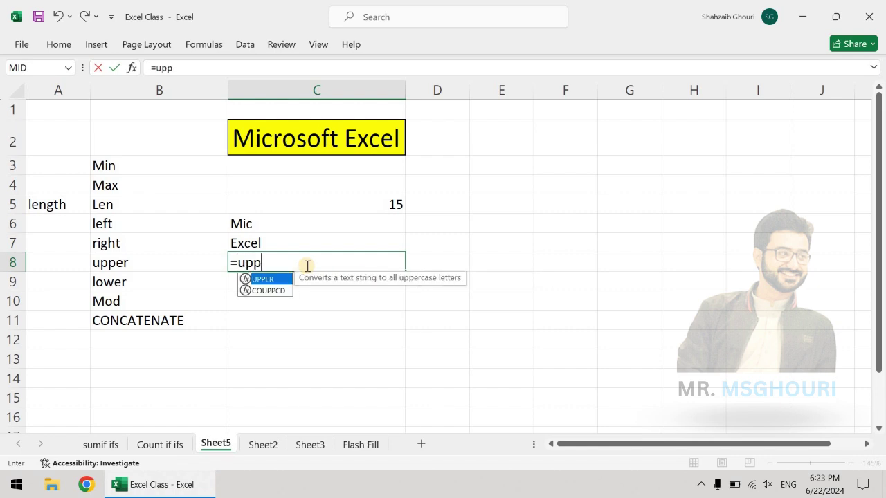
key("Tab")
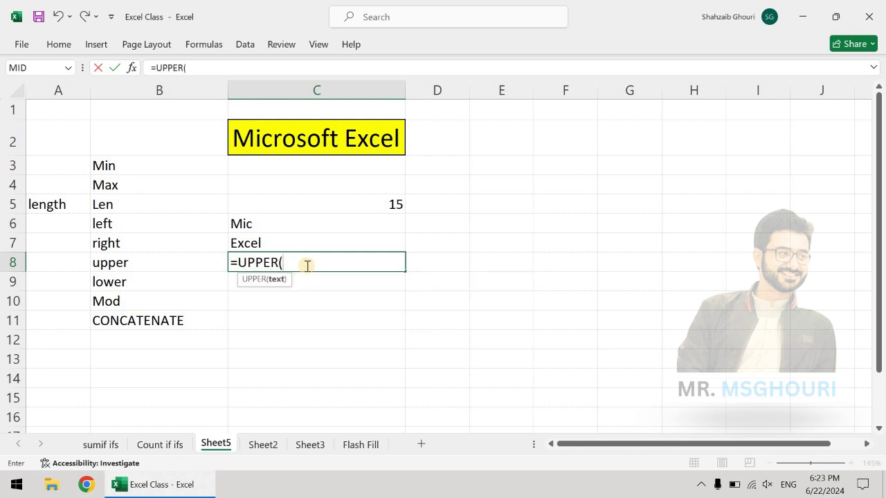
left_click(330, 140)
type(")")
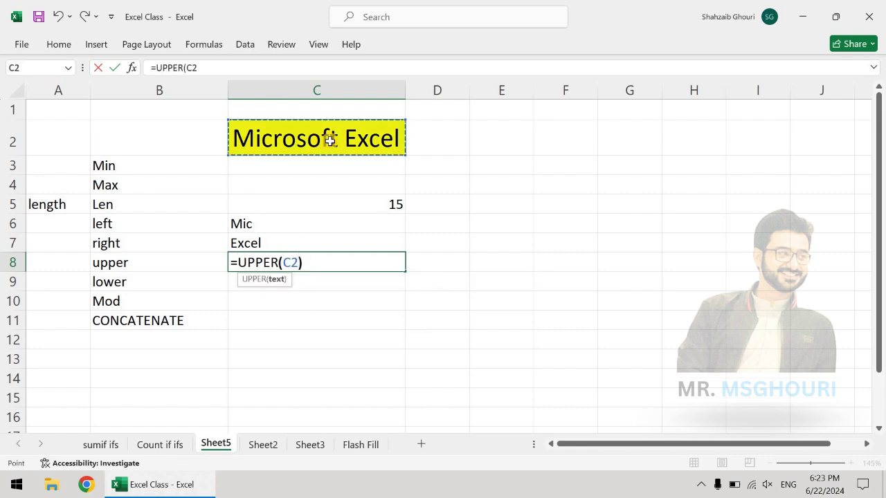
key("Return")
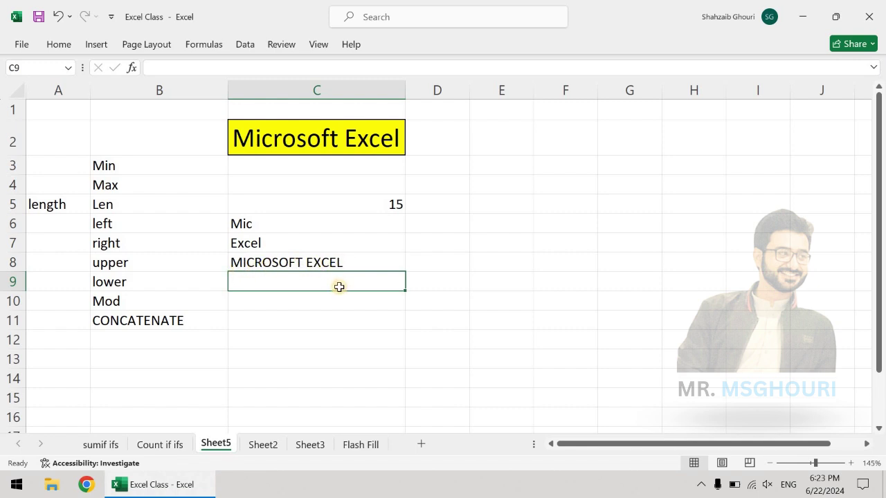
- Convert the Microsoft Excel title to lowercase by entering =LOWER(C2) in C9
type("=lo")
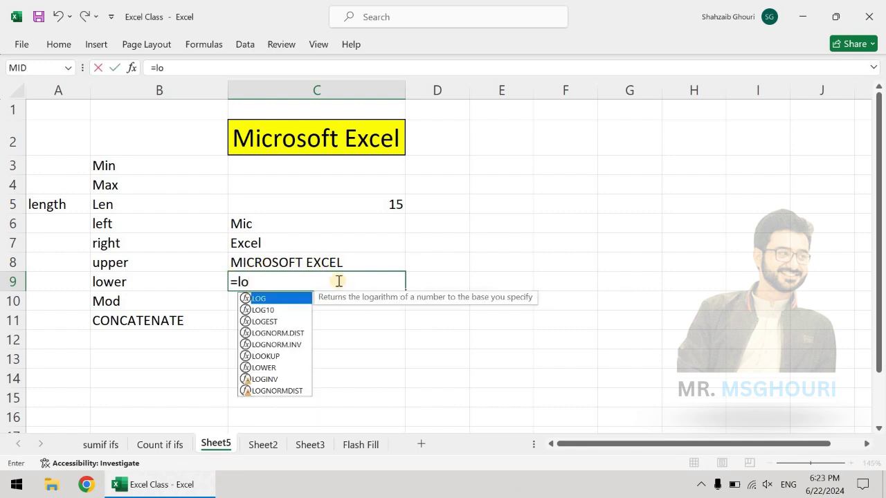
type("w")
key("Tab")
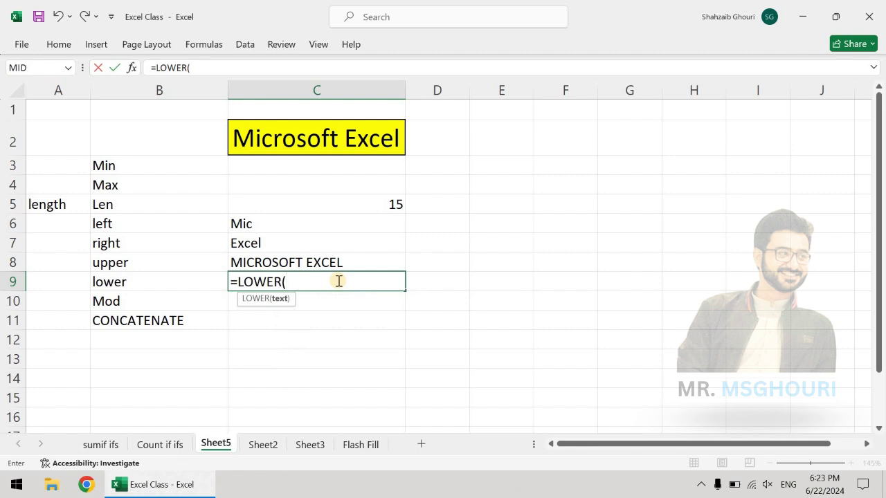
left_click(352, 137)
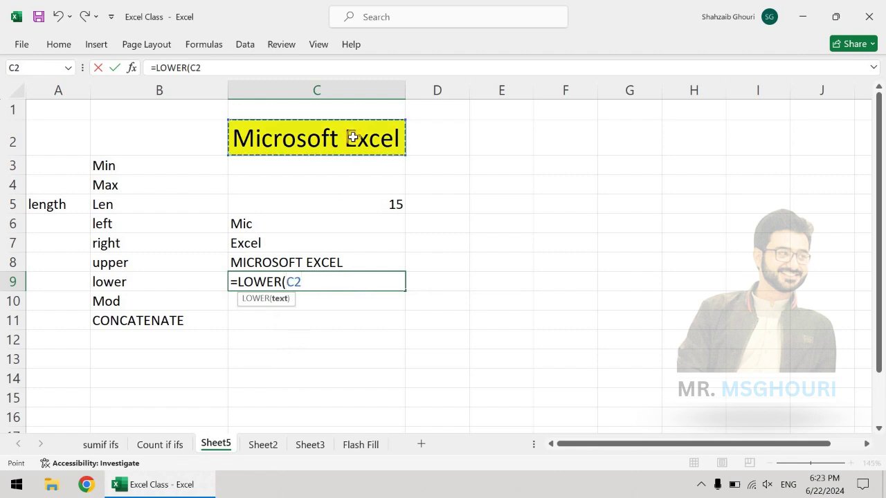
type(")")
key("Return")
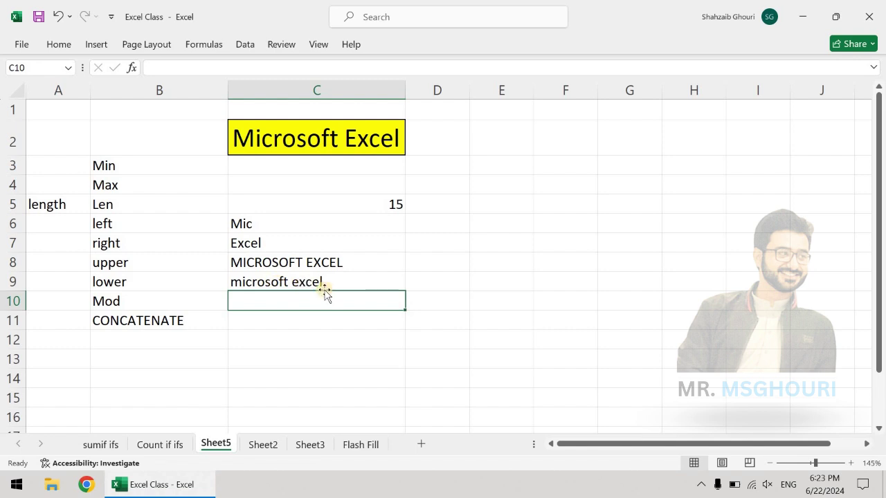
- Calculate the remainder of 100 divided by 5 by entering =MOD(100,5) in C10 beside the Mod label
left_click(154, 301)
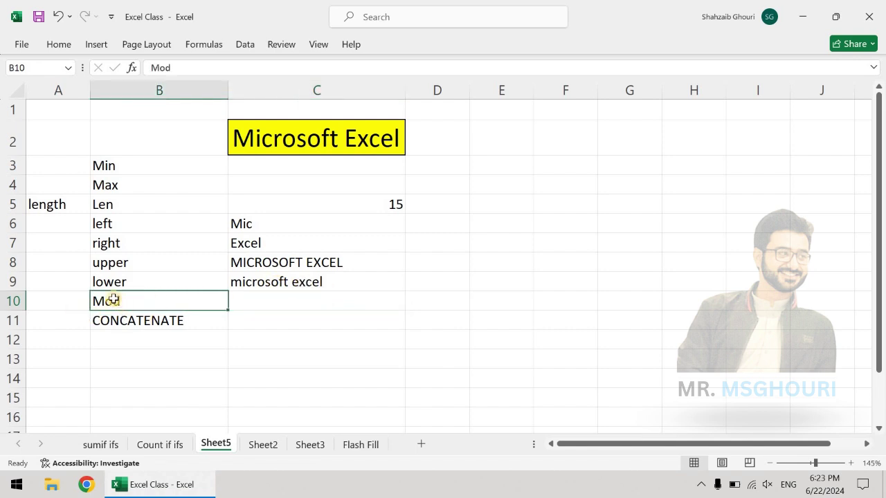
left_click(264, 302)
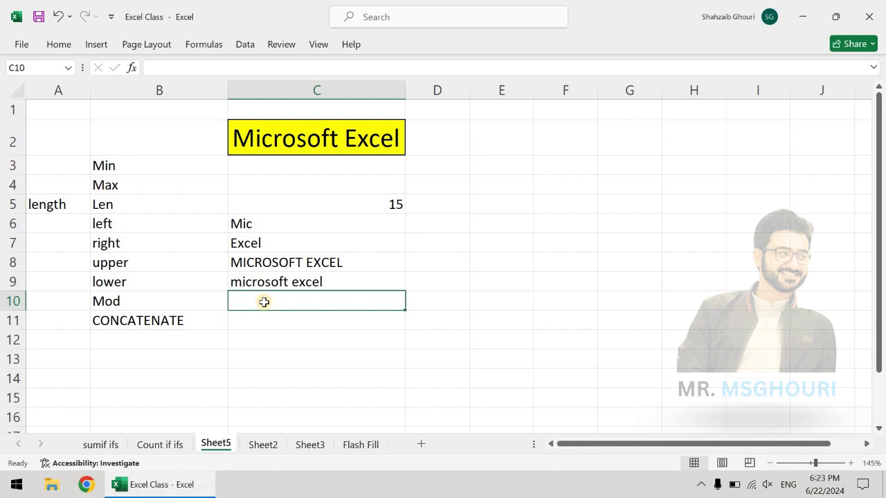
type("=")
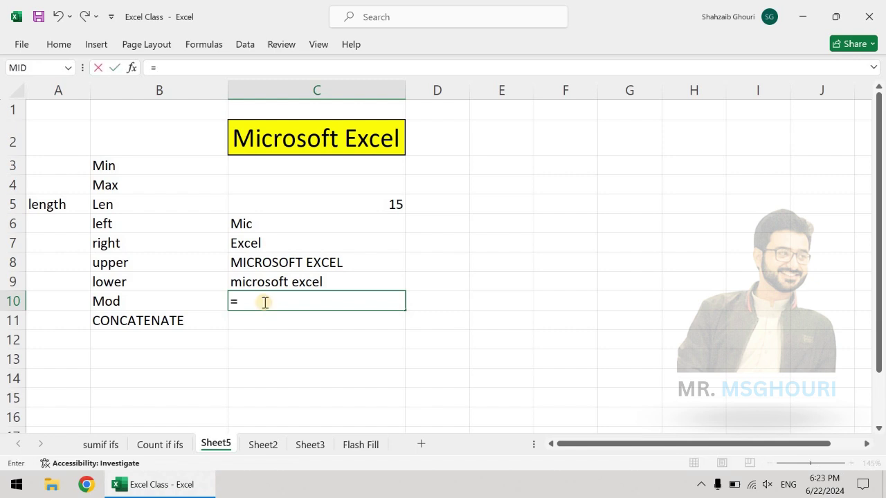
type("mo")
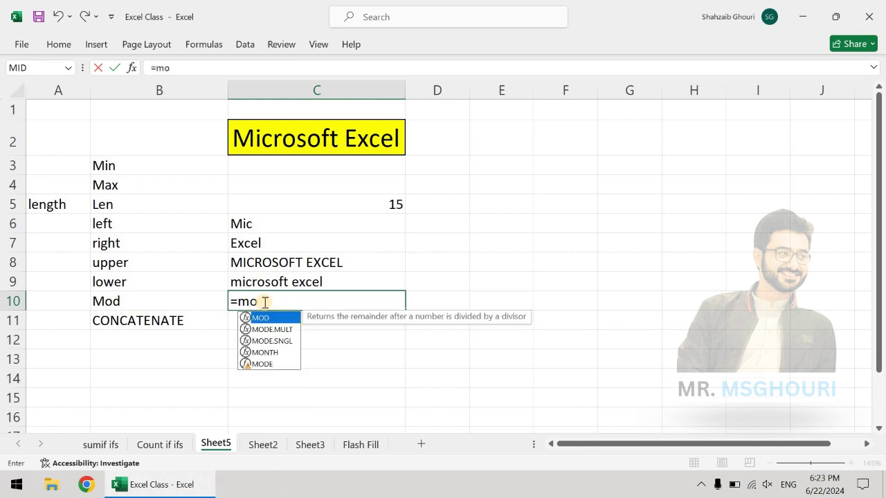
key("Tab")
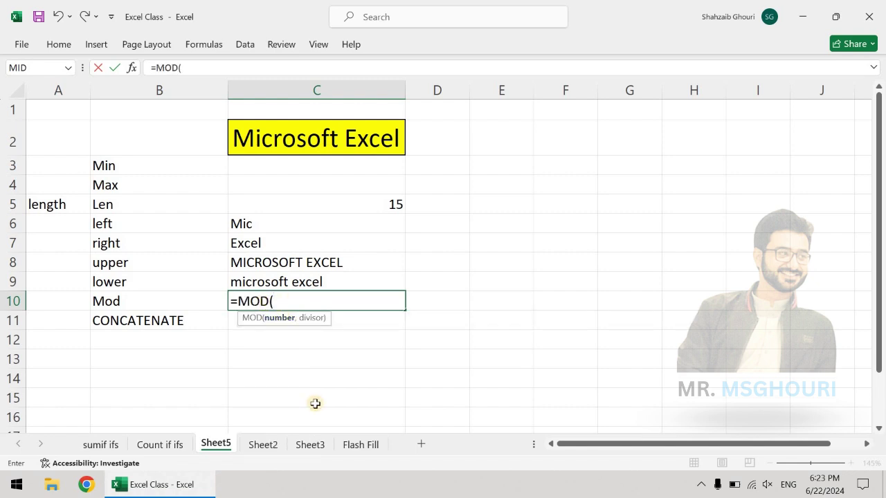
type("100,")
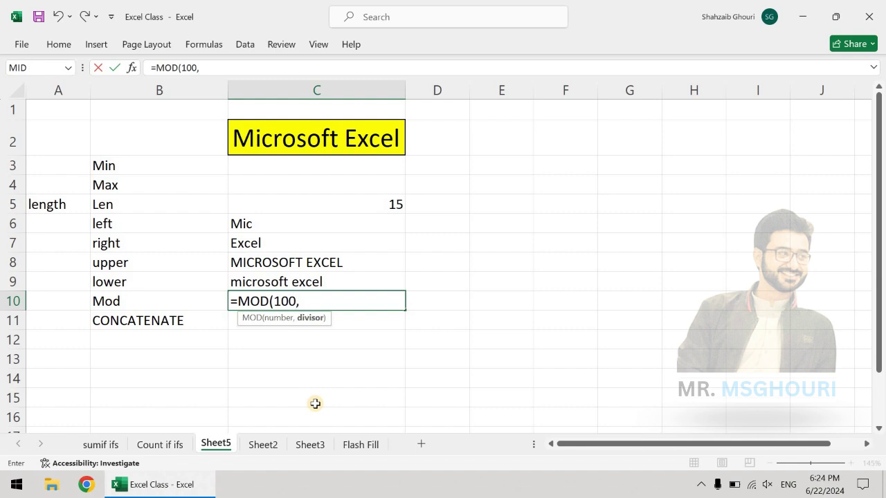
type("5)")
key("Return")
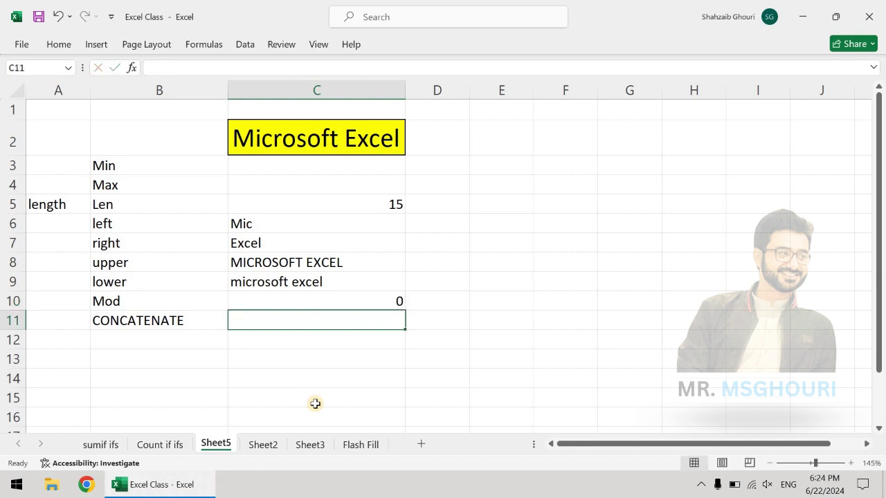
- Change the divisor of the Mod formula in C10 to 6 so it reads =MOD(100,6)
left_click(322, 298)
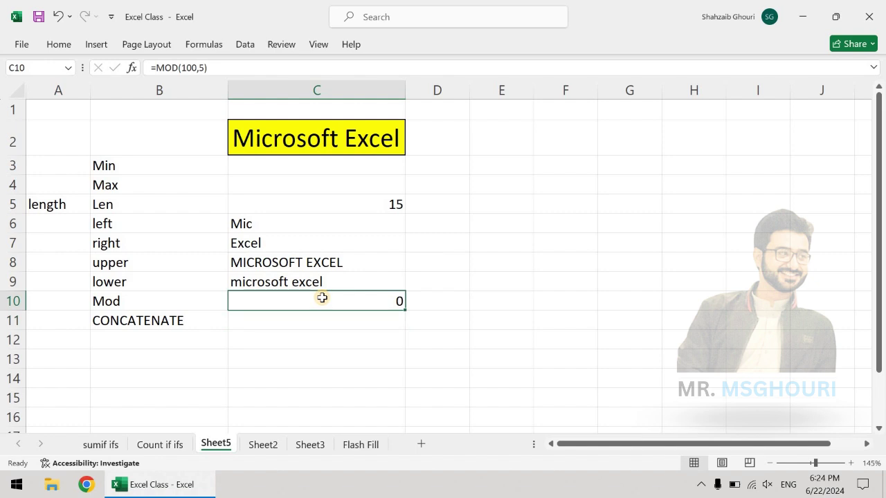
double_click(305, 300)
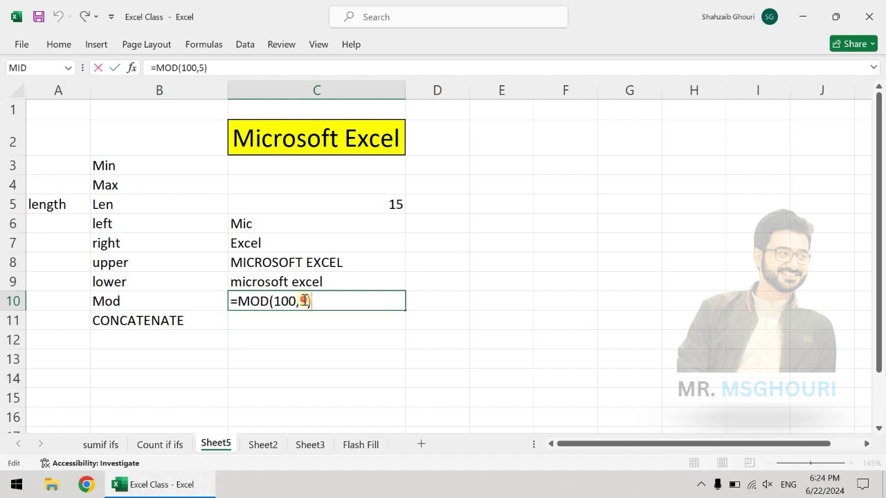
key("BackSpace")
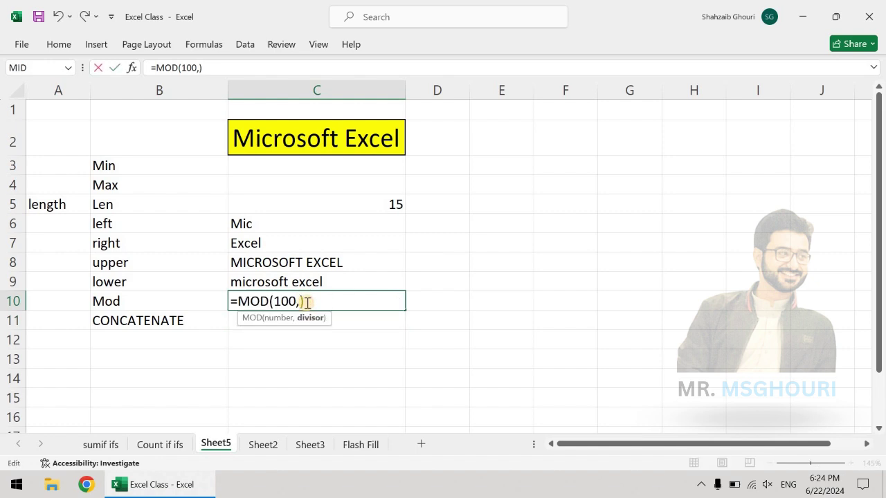
type("6")
key("Return")
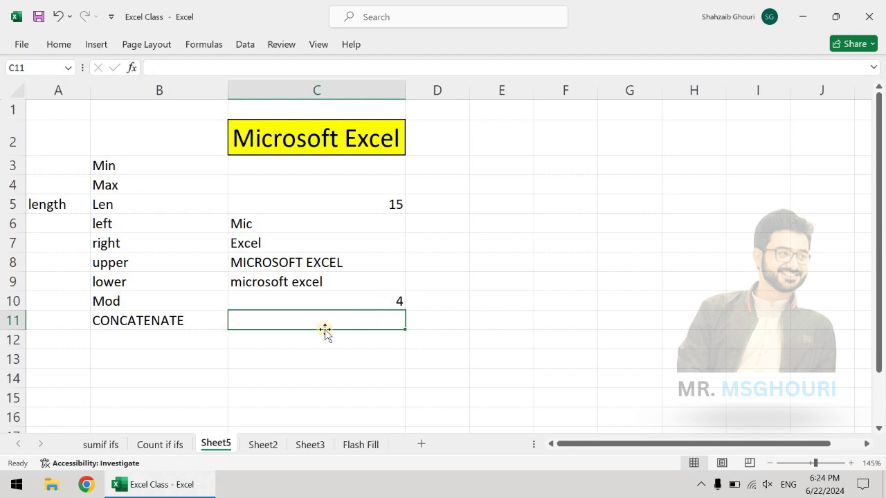
left_click(299, 299)
left_click(151, 298)
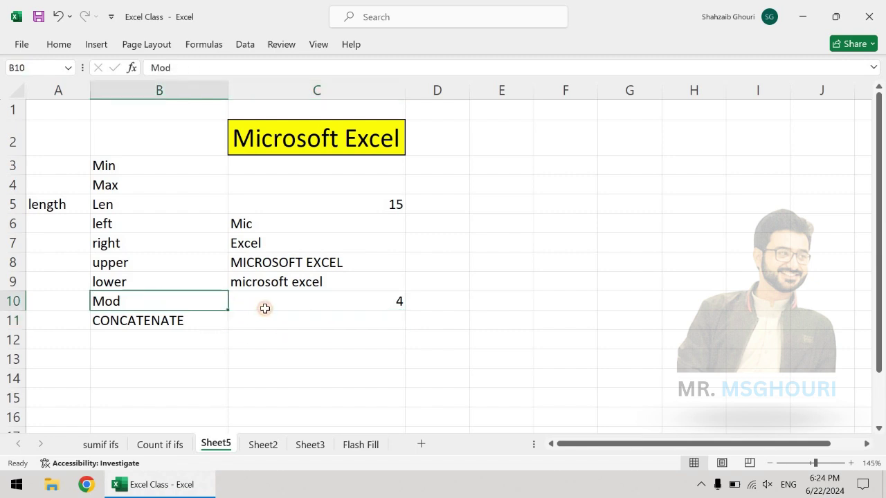
left_click(270, 294)
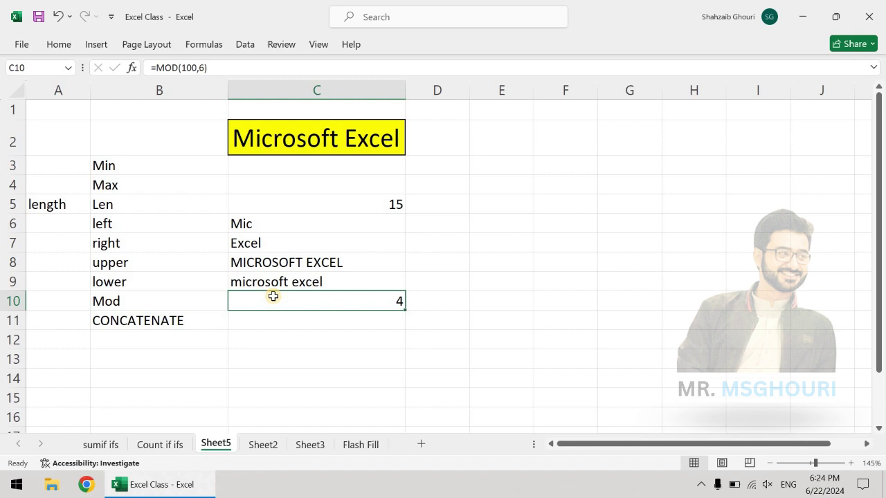
- Enter a sample first name in E9 and a sample second name in E10 for the CONCATENATE example
left_click(182, 319)
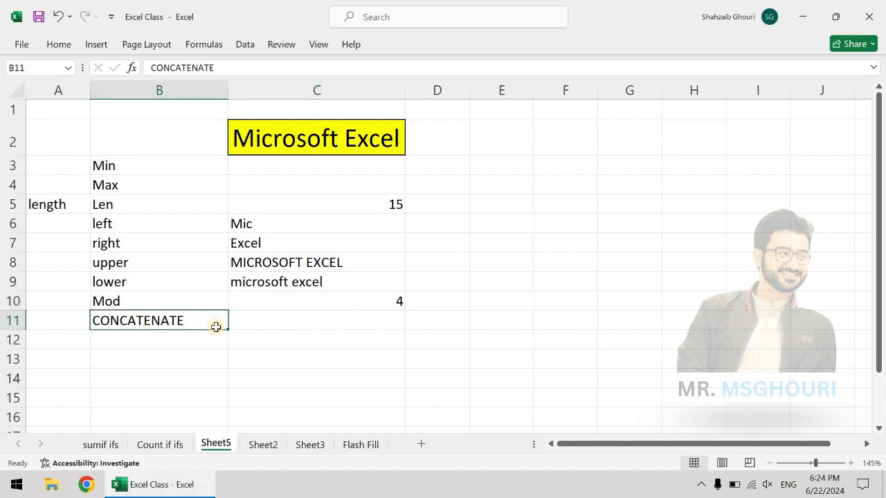
left_click(269, 322)
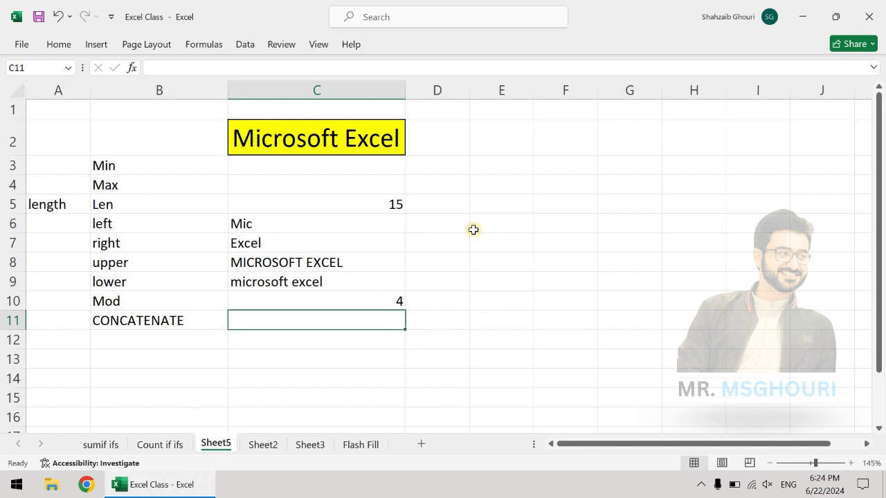
left_click(438, 322)
left_click(506, 279)
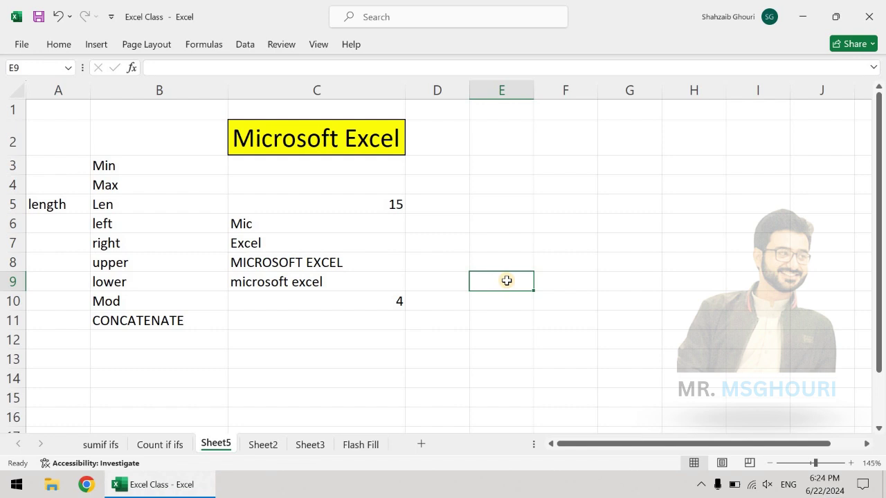
type("Ahmed")
key("Return")
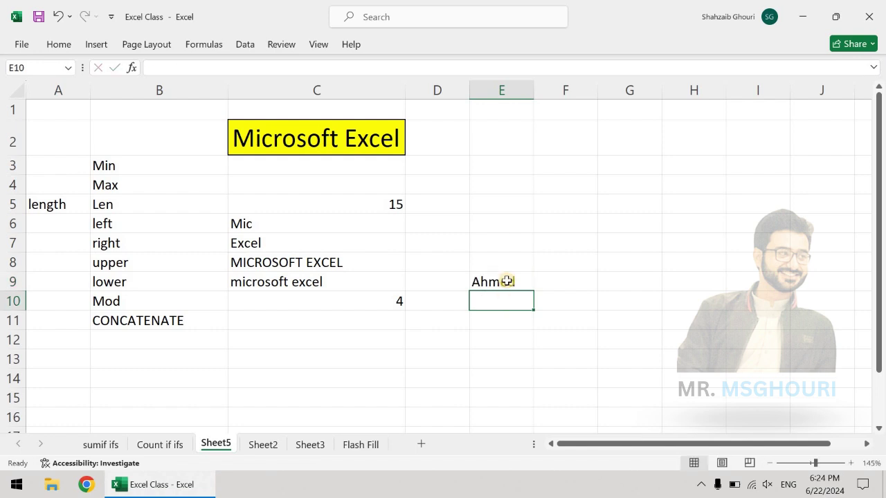
type("Ali")
key("Return")
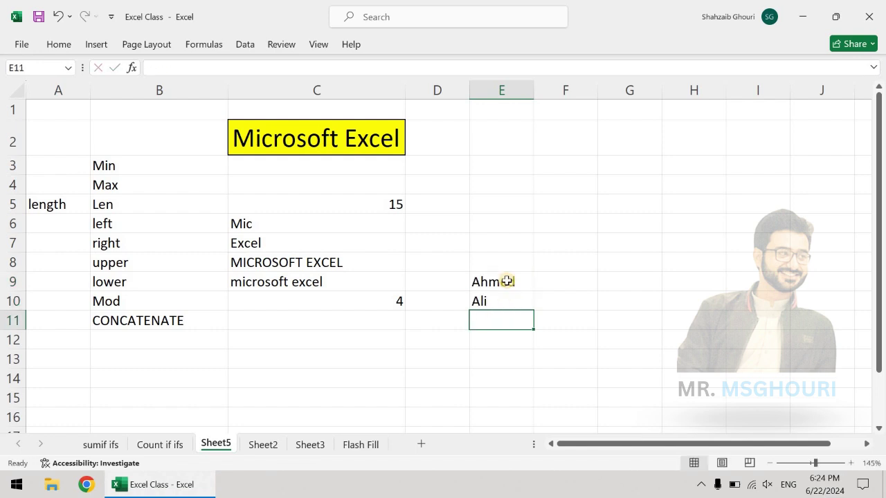
left_click(508, 282)
left_click(520, 305)
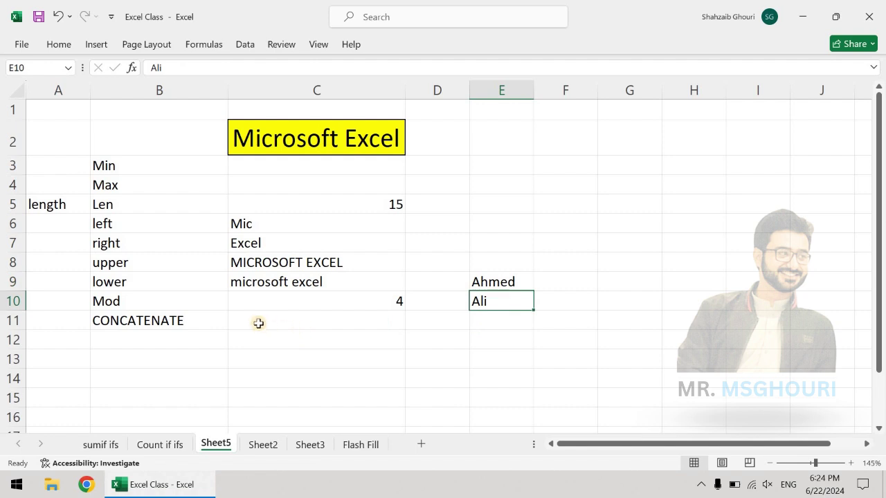
- Join the two sample names in C11 beside the CONCATENATE label by entering =CONCATENATE(E9,E10)
left_click(277, 323)
left_click(492, 285)
left_click(499, 305)
left_click(396, 323)
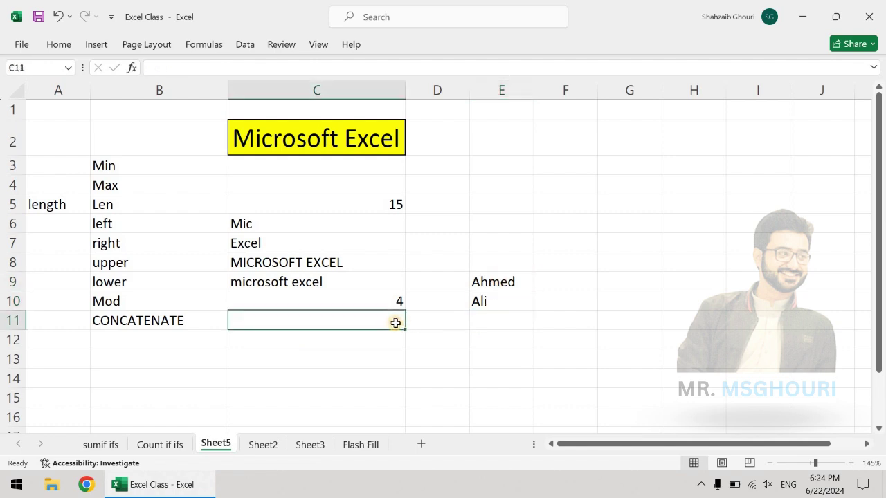
double_click(381, 321)
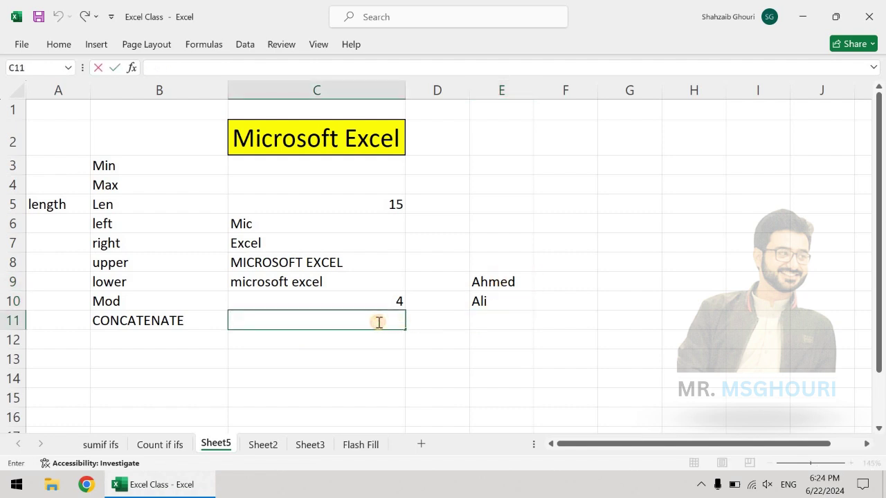
type("=conc")
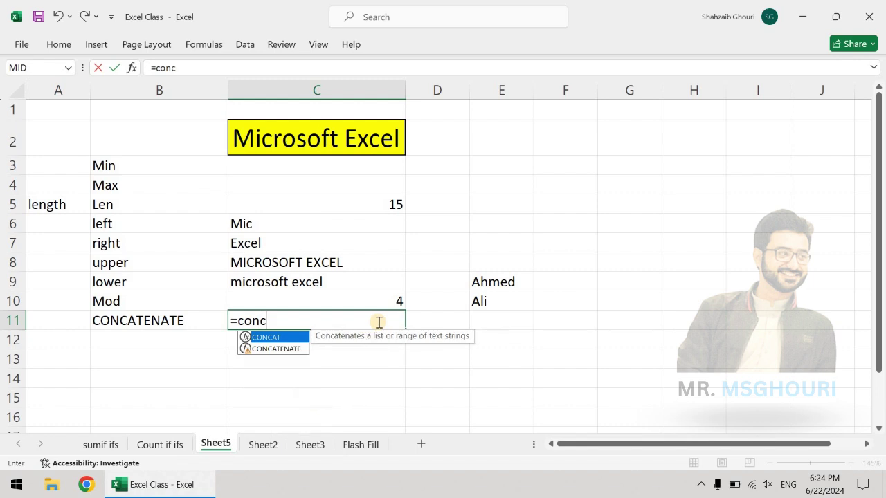
key("Down")
key("Tab")
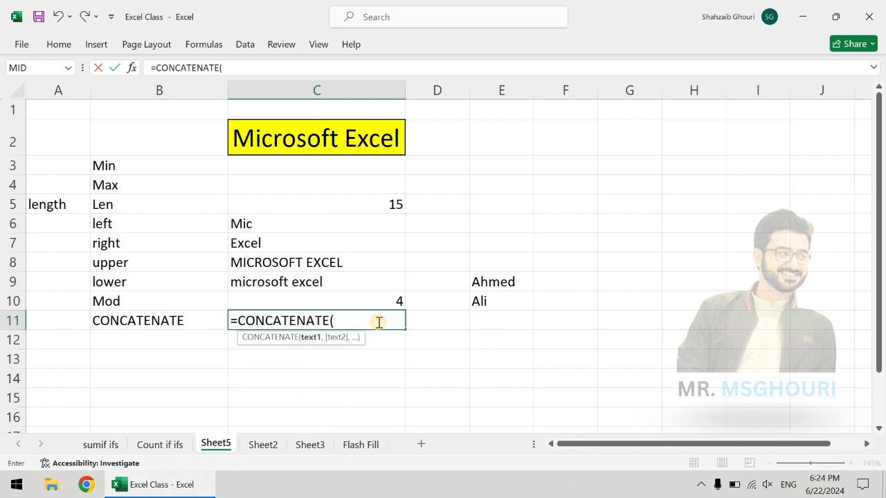
left_click(507, 281)
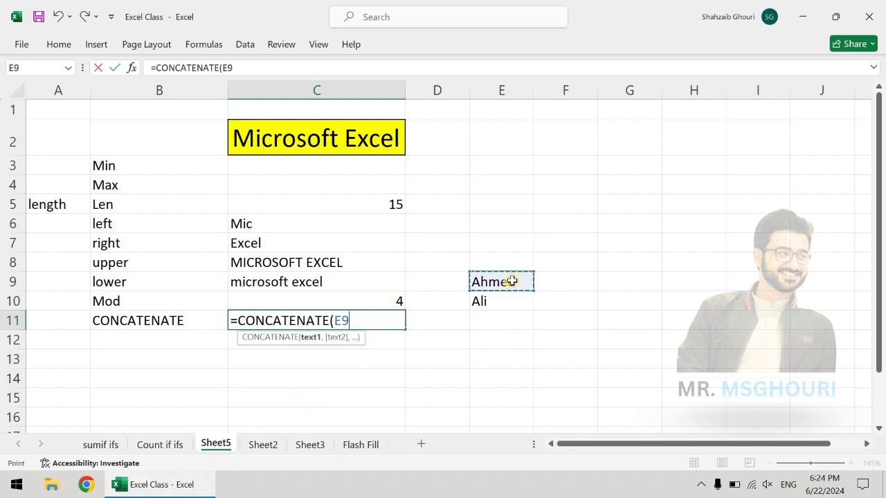
type(",")
left_click(523, 301)
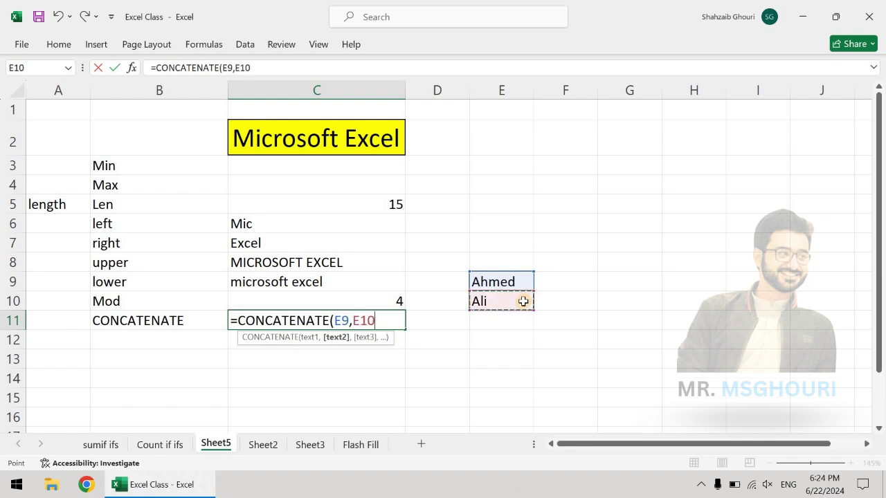
type(")")
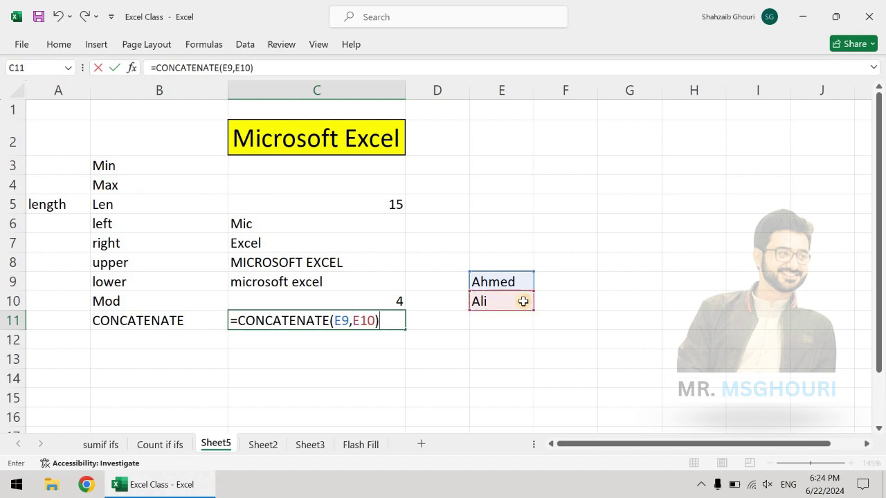
key("Return")
- Add a hyphen separator between the joined names in C11, making the formula =CONCATENATE(E9,"-",E10)
left_click(344, 318)
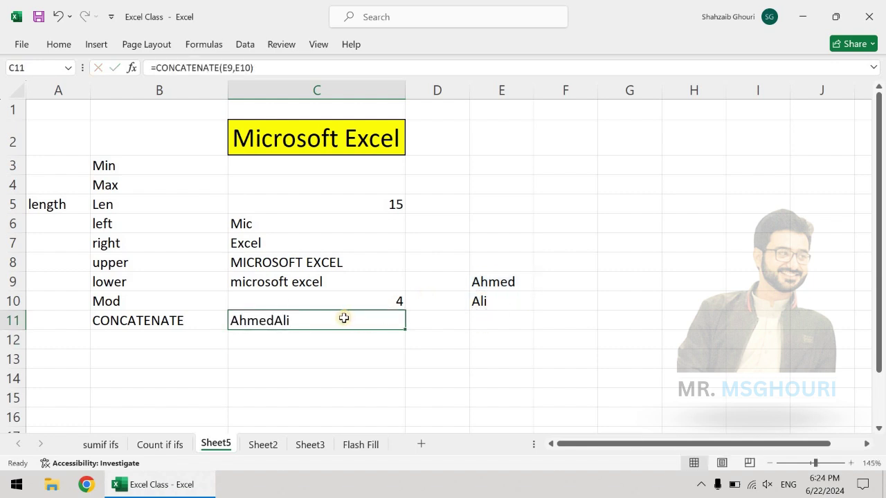
double_click(280, 319)
left_click(376, 323)
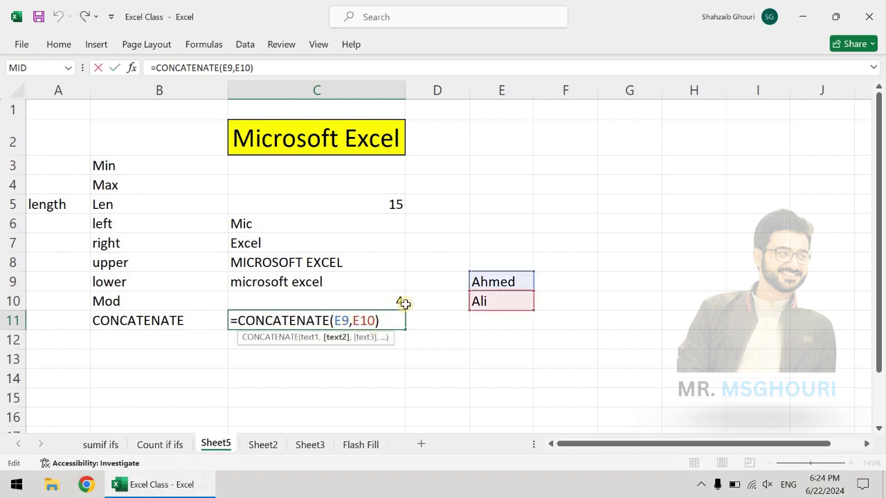
type("\"")
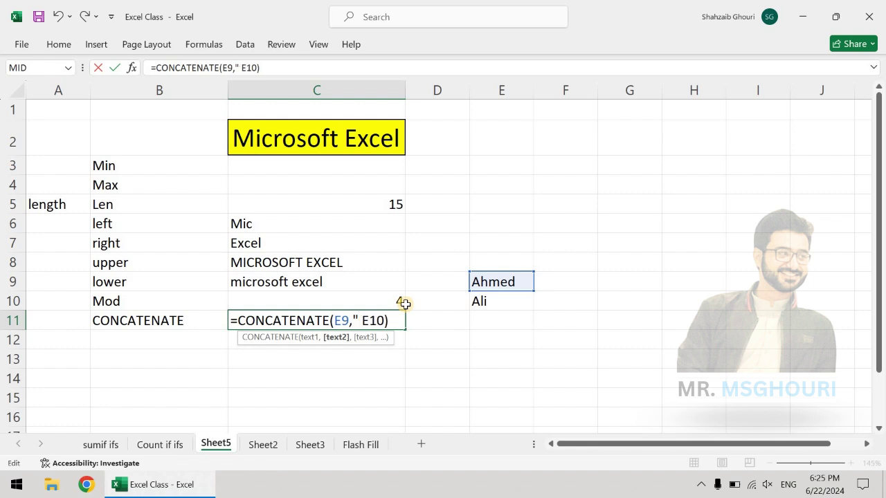
type(" \",")
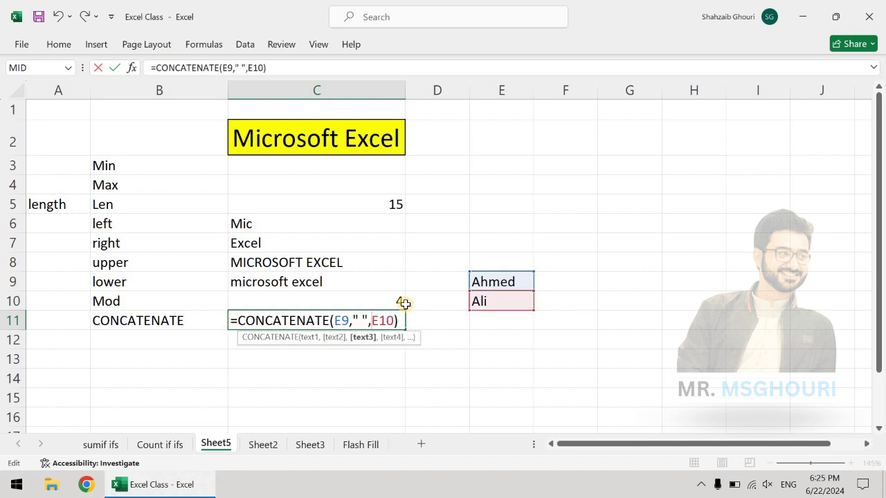
key("Left")
key("BackSpace")
type("-")
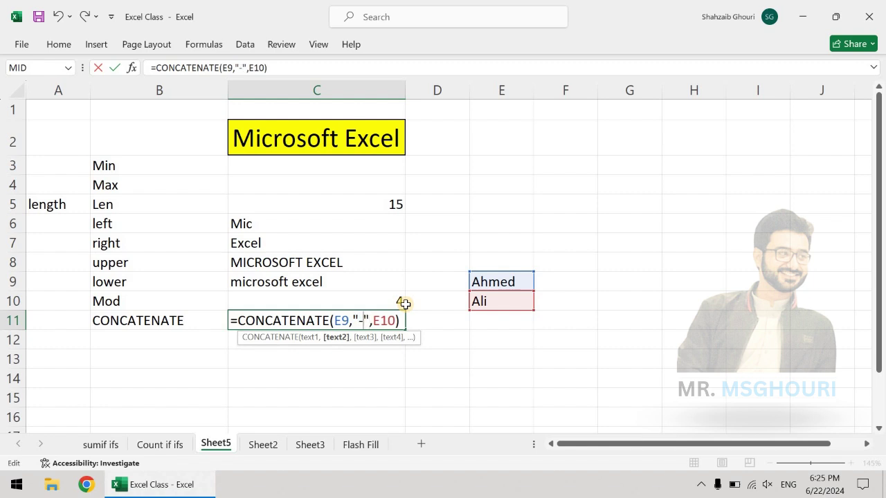
key("Right")
key("Right")
key("Return")
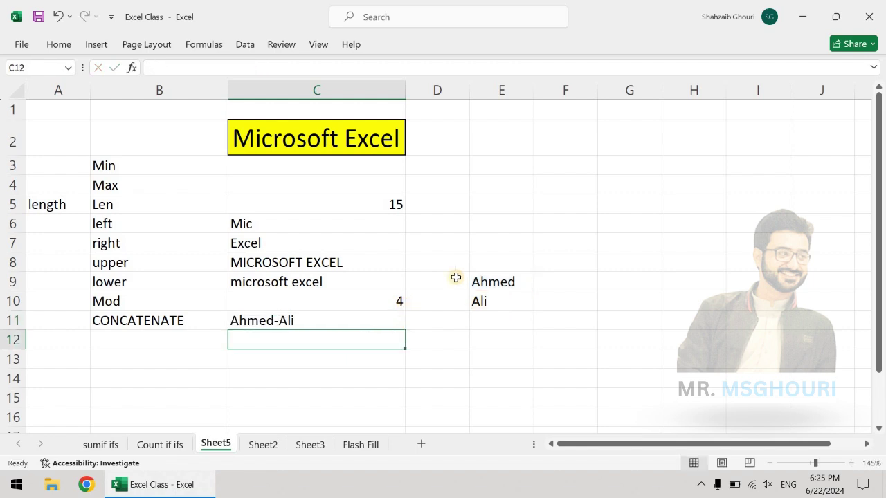
- Replace the hyphen separator in the C11 formula with a space, making it =CONCATENATE(E9," ",E10)
left_click(282, 319)
double_click(282, 319)
left_click(359, 320)
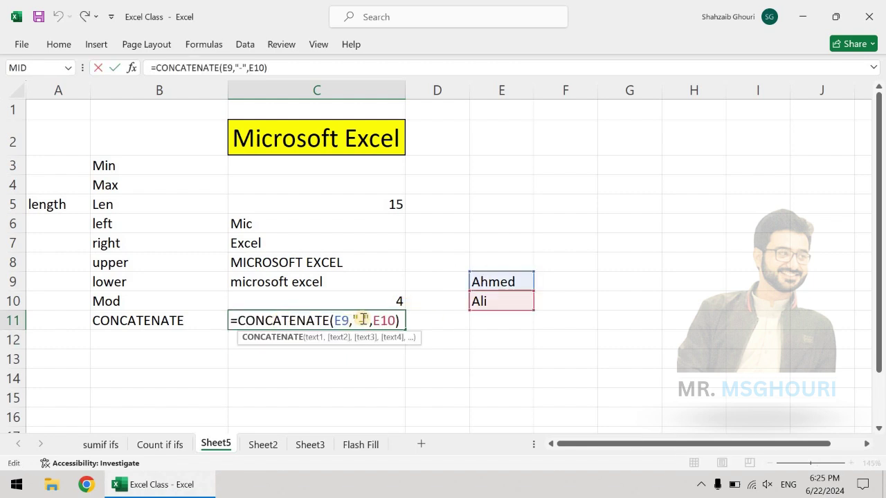
key("BackSpace")
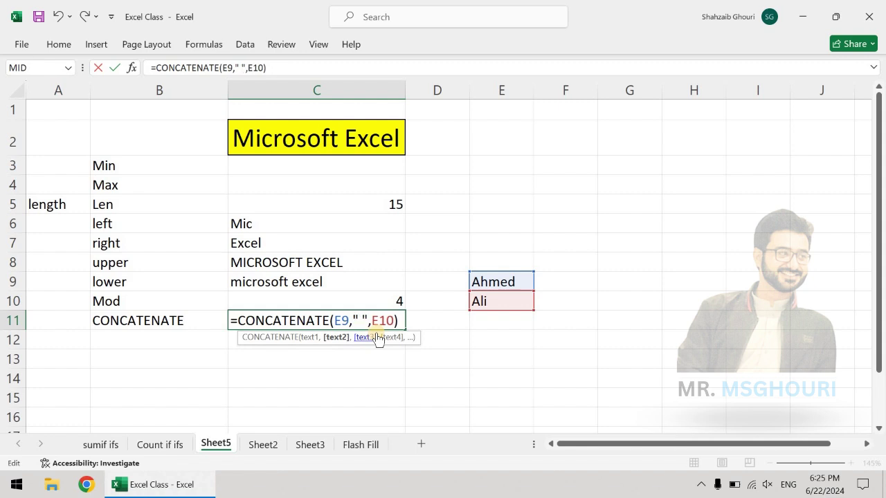
key("Return")
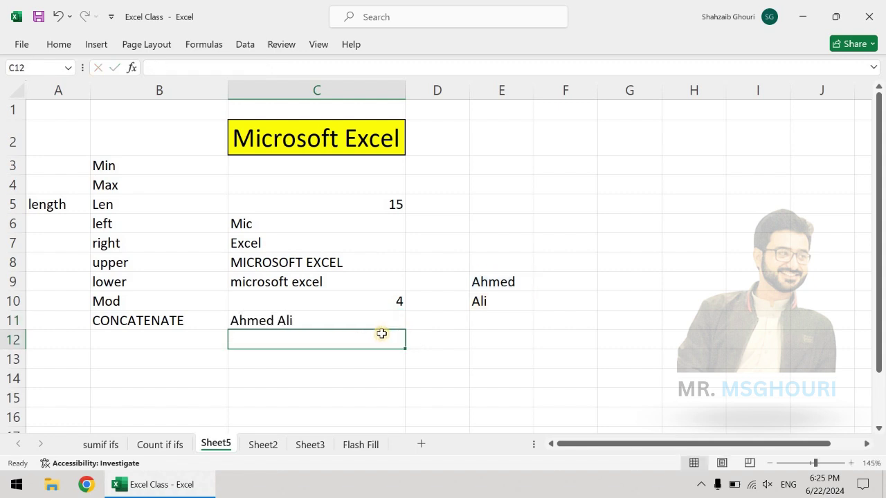
- Replace the sample first name in E9 with a different first name
left_click(509, 281)
type("Muhha")
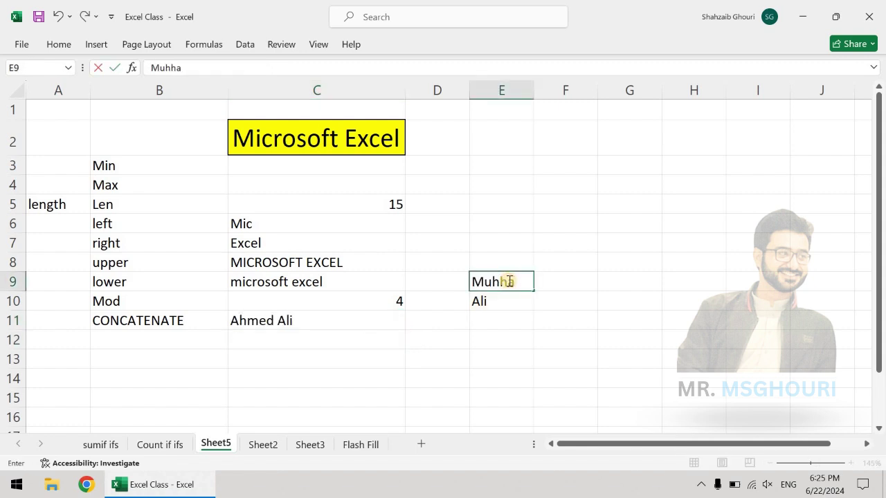
type("mad")
key("BackSpace")
key("BackSpace")
key("BackSpace")
type("mad")
key("Return")
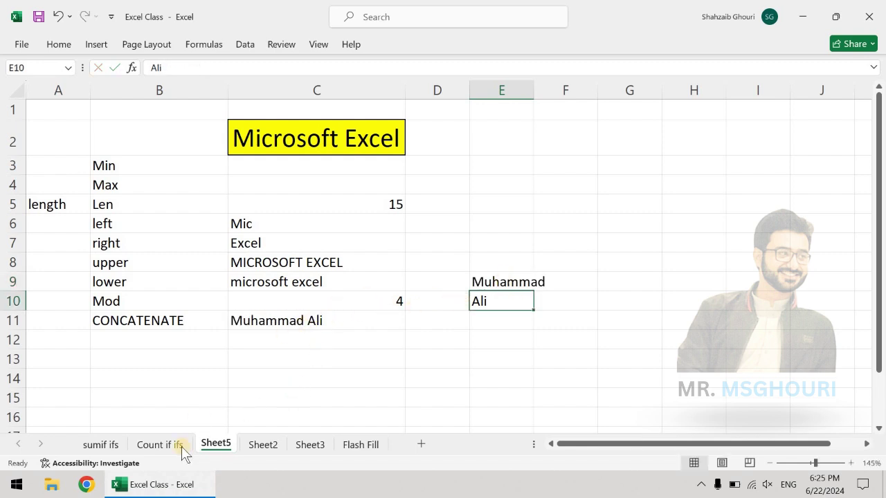
- Switch to the sumif ifs sheet and review the first employee's EID, name, department and serial number cells
left_click(181, 446)
left_click(100, 447)
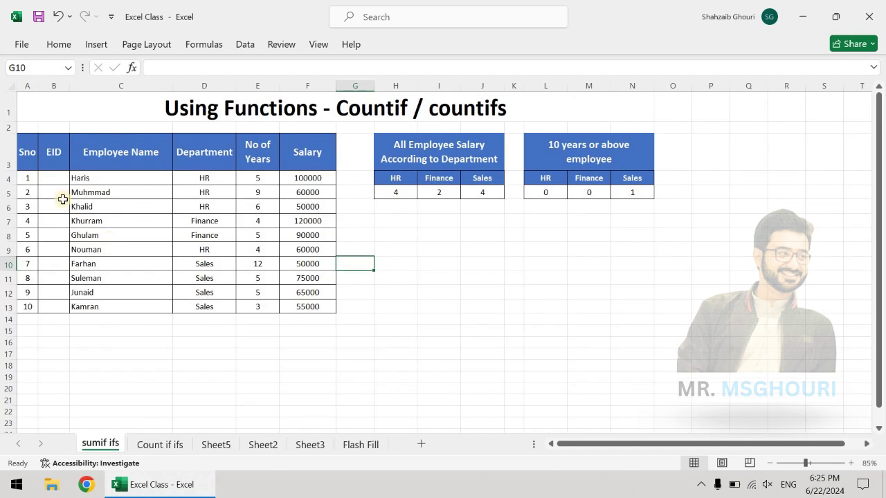
left_click(51, 179)
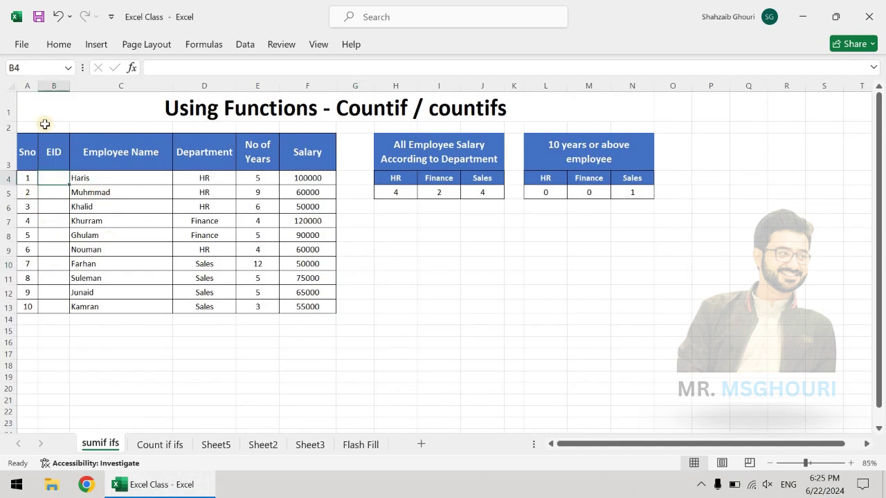
left_click(81, 177)
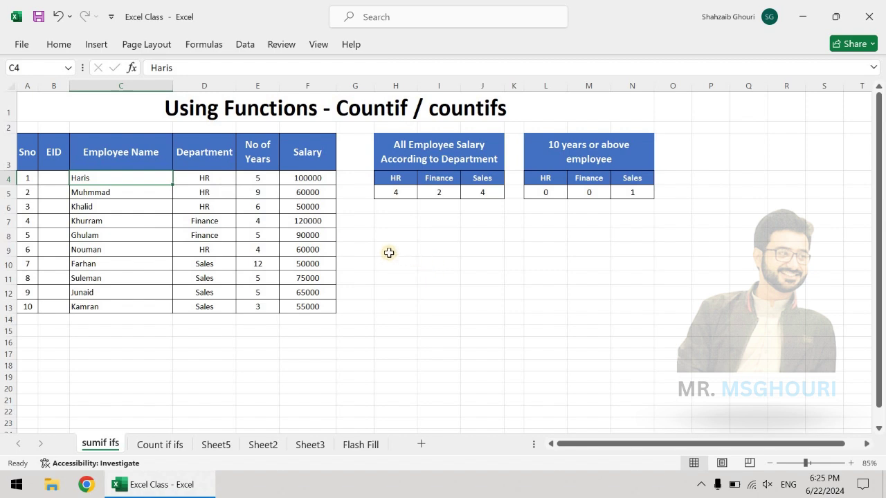
left_click(224, 179)
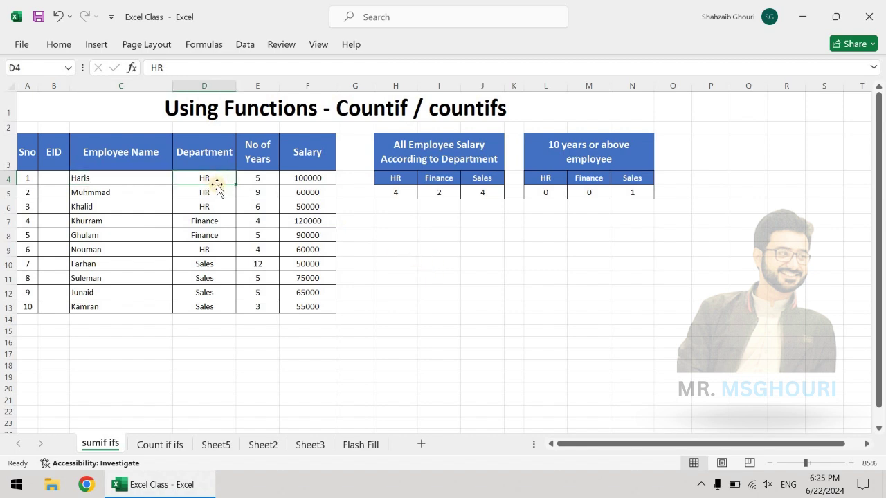
left_click(28, 177)
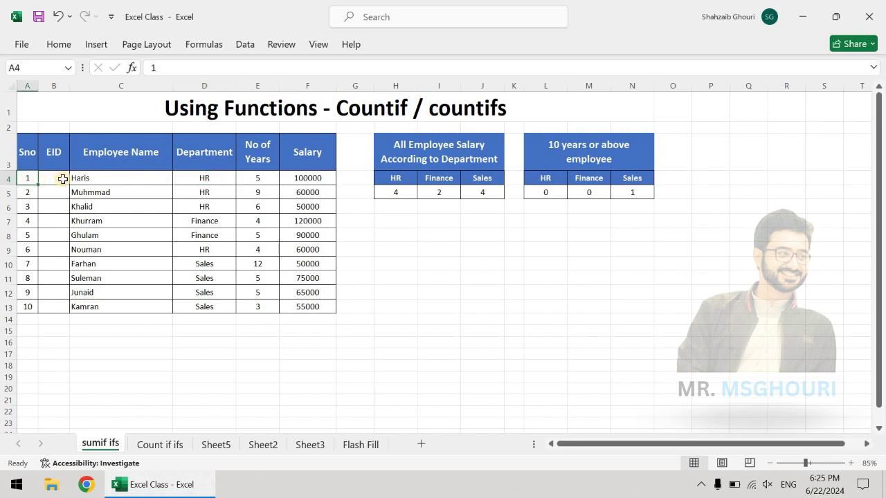
- Start a CONCATENATE formula in B4 with the first three characters of the employee name, LEFT(C4,3), as its first argument
scroll(62, 179, "up", 2)
left_click(73, 211)
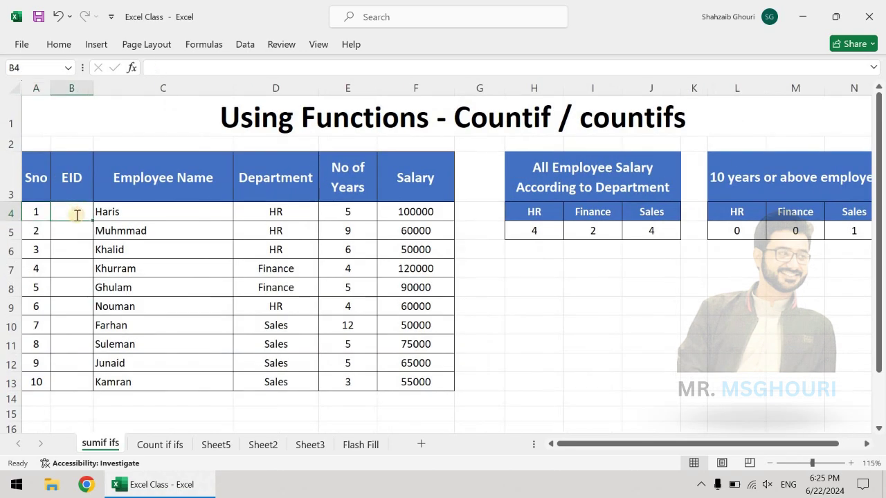
type("=conca")
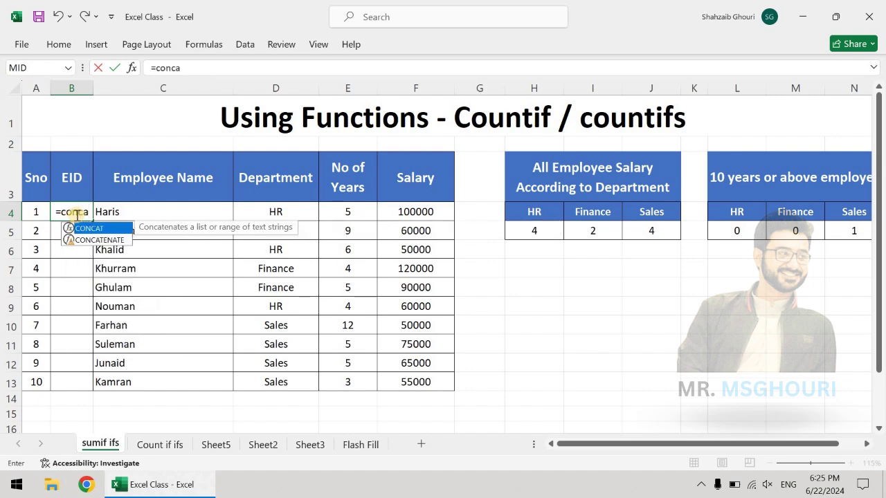
key("Down")
key("Tab")
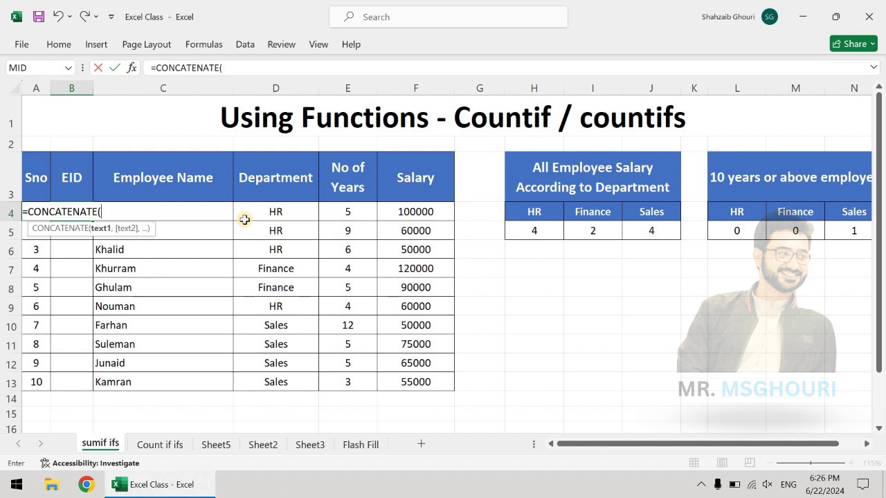
type("left")
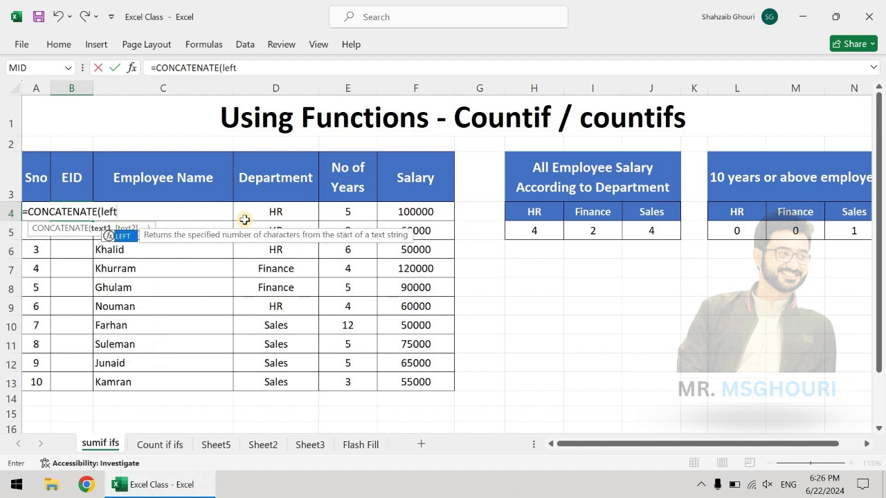
type("(")
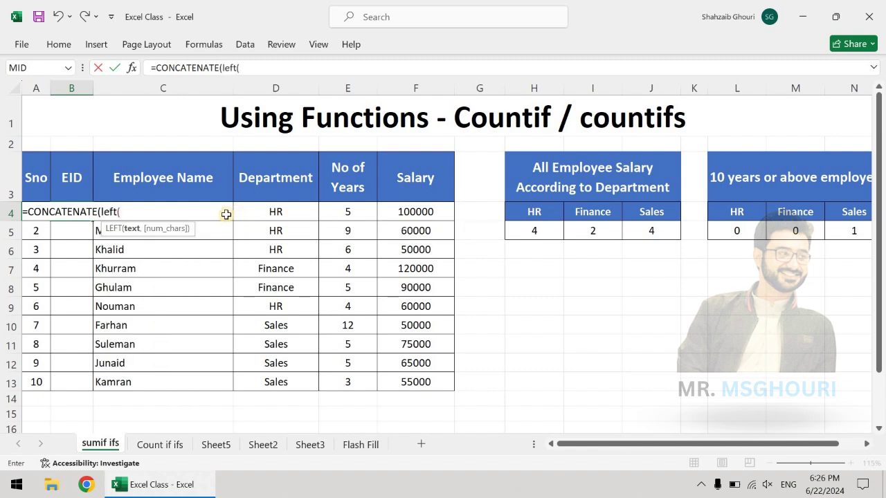
left_click(226, 215)
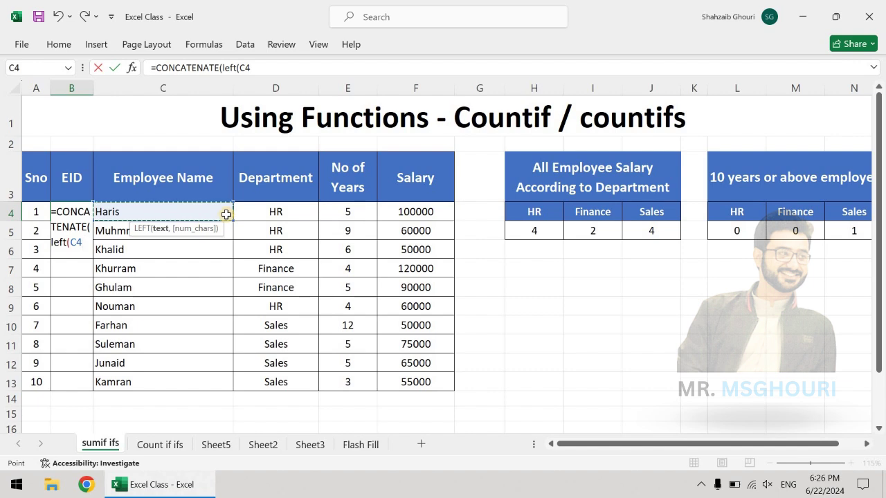
type(",")
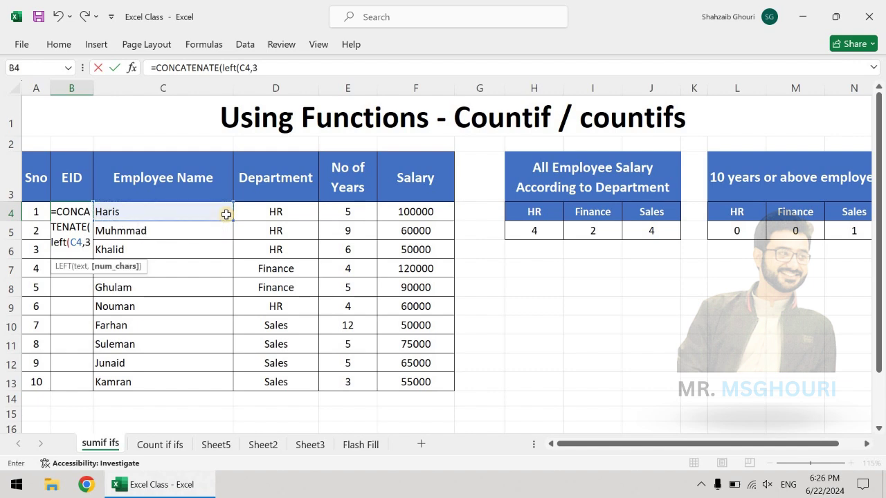
type("3),")
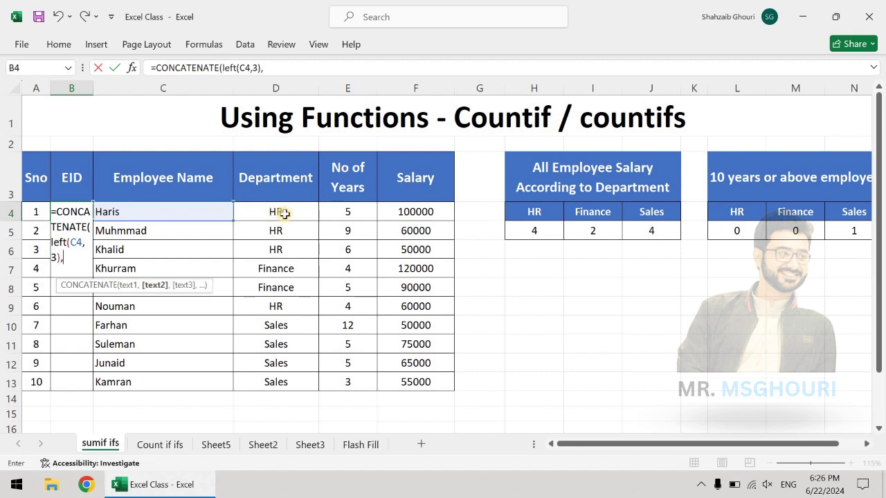
- Complete the B4 formula with the department's first two characters and the serial number, making it =CONCATENATE(LEFT(C4,3),LEFT(D4,2),A4)
type("left")
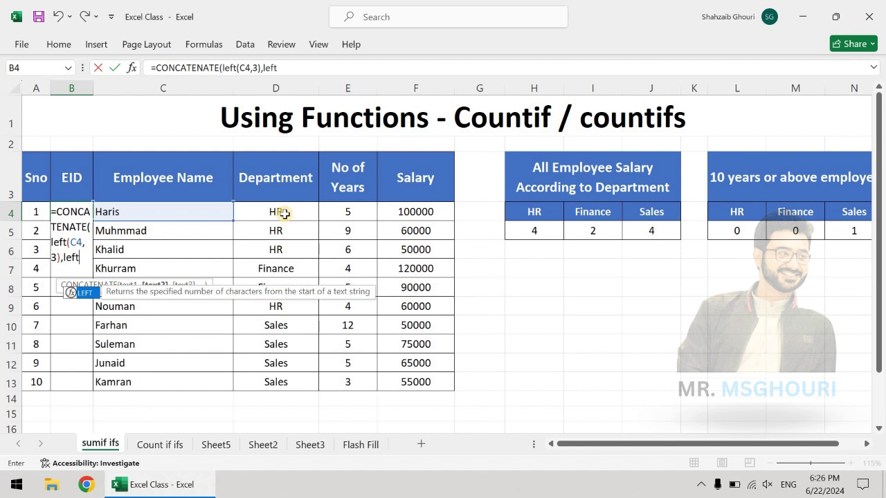
type("(")
left_click(289, 209)
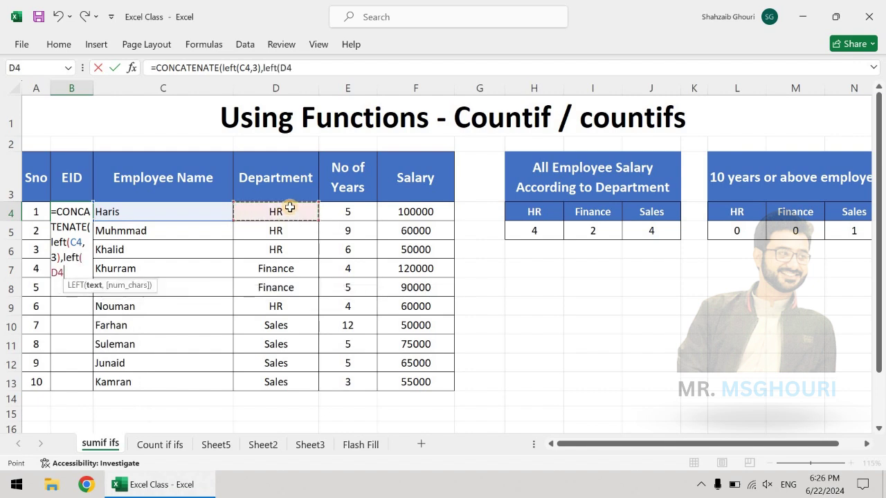
type(",")
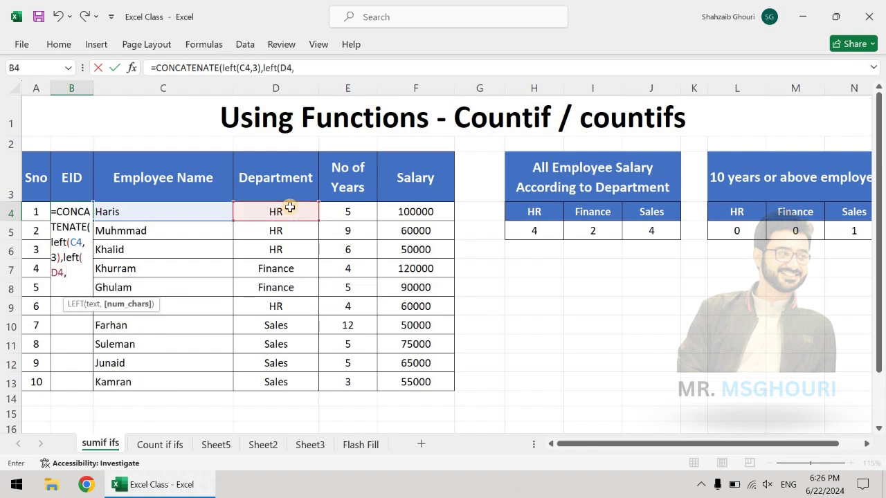
type("2)")
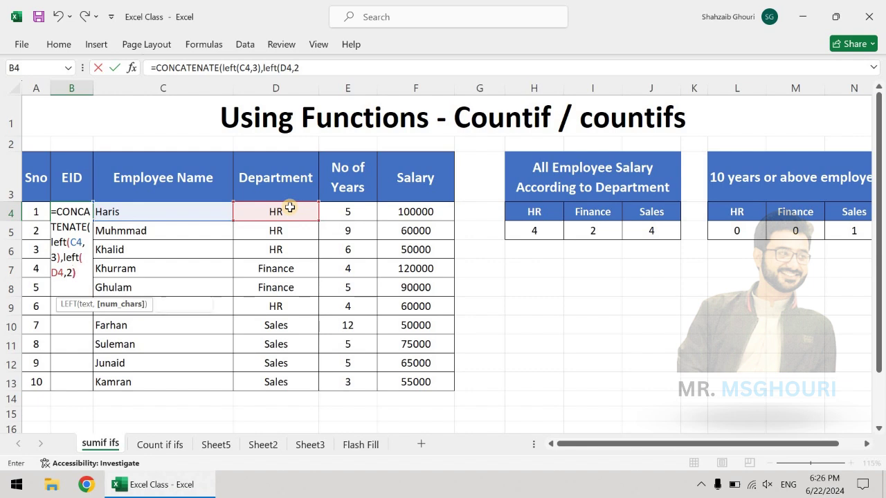
type(",")
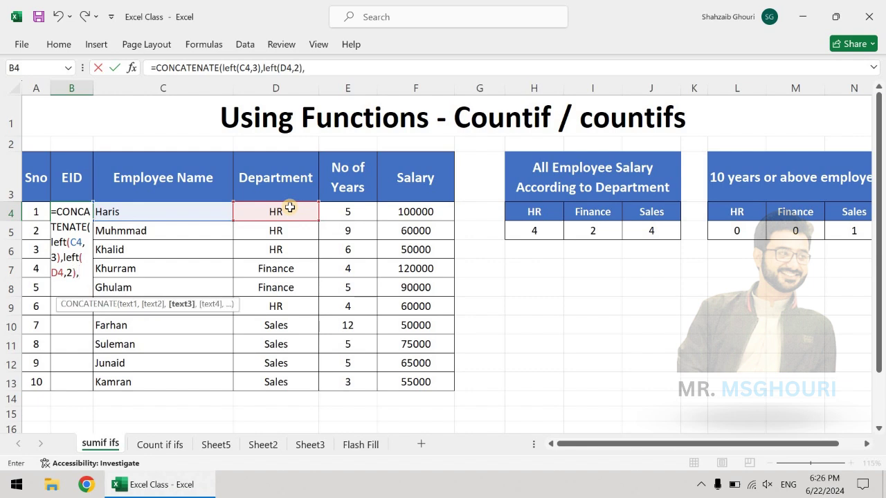
left_click(38, 211)
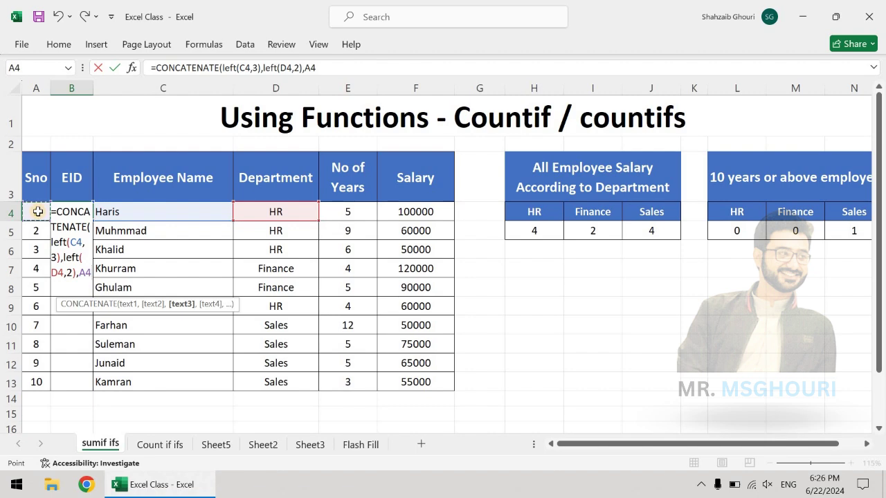
type(")")
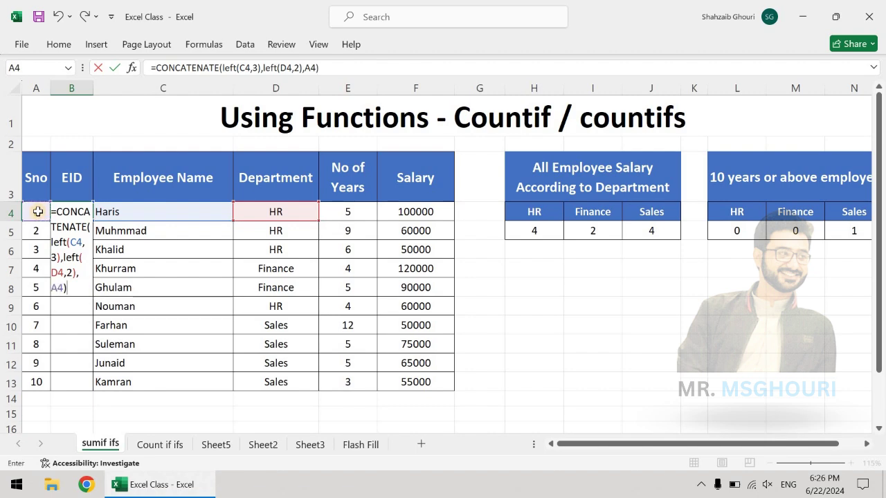
key("Return")
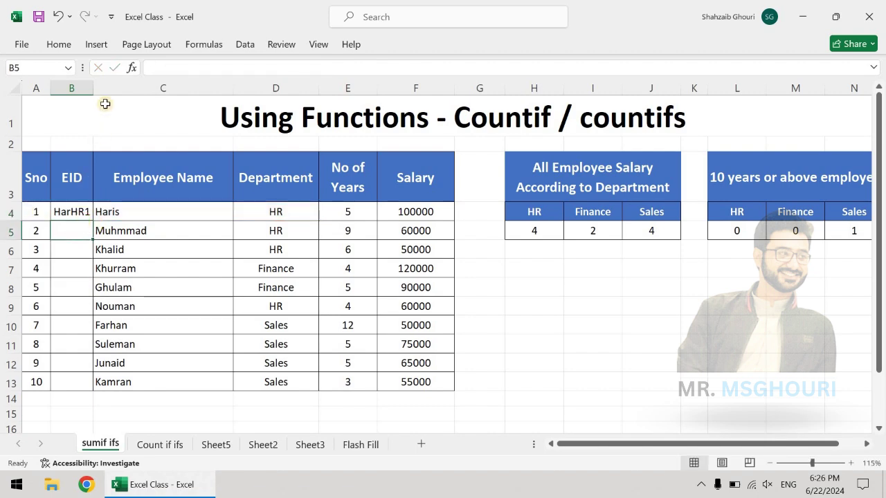
- Widen the EID column so that it comfortably fits the generated IDs
scroll(105, 104, "up", 1)
left_click_drag(107, 93, 168, 99)
scroll(220, 182, "down", 1)
- Compare the first generated EID with the employee's name, department and serial number cells
left_click(221, 183)
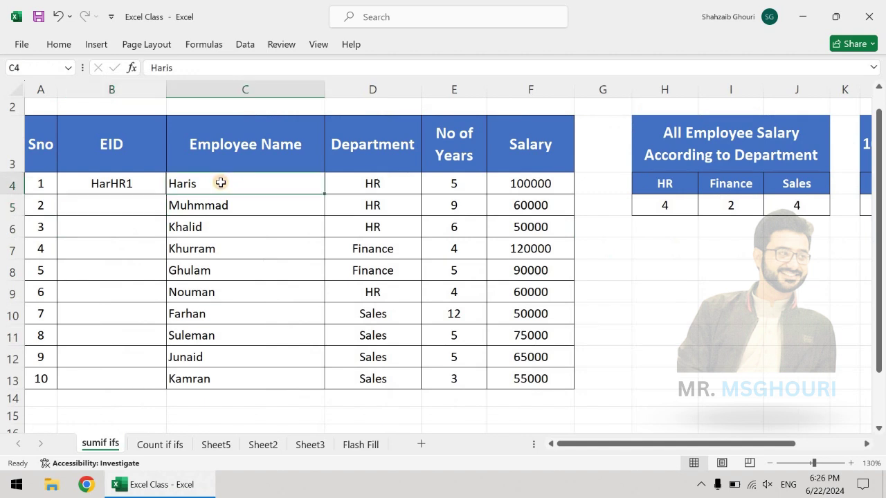
left_click(113, 184)
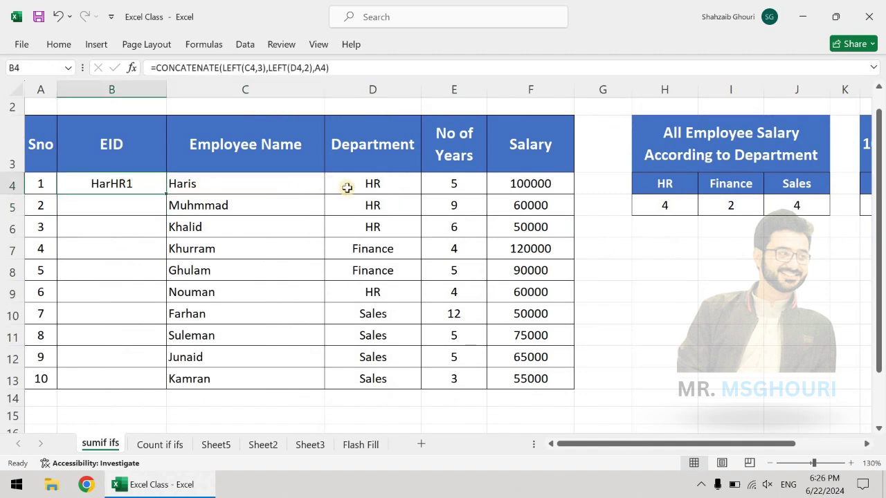
left_click(369, 185)
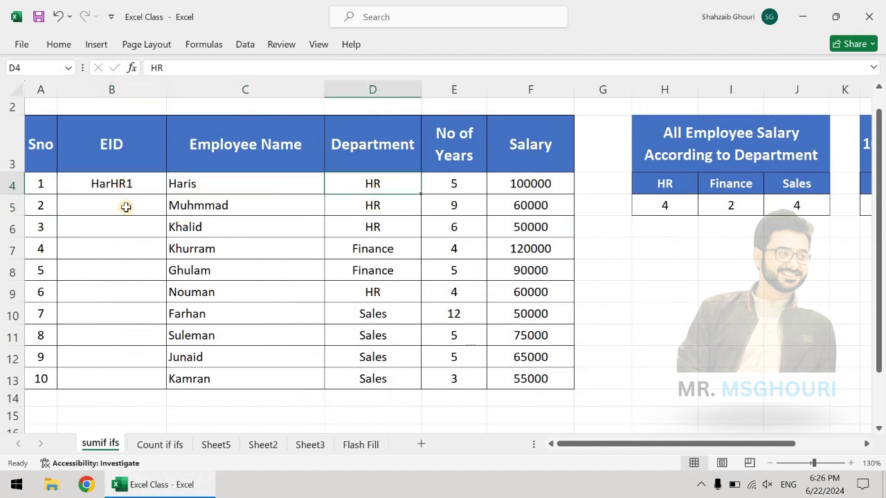
left_click(43, 183)
- Fill the EID formula from B4 down to B13 and check the IDs against the employee names and departments
left_click(153, 188)
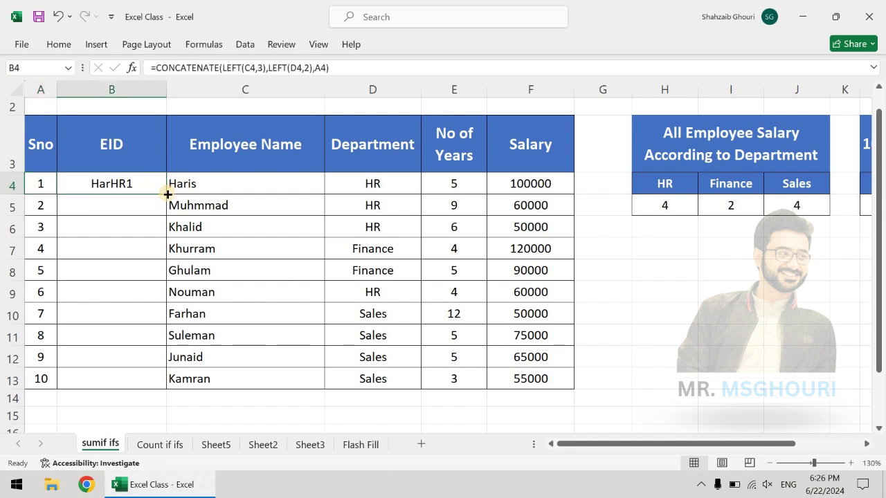
left_click_drag(167, 195, 162, 383)
left_click(206, 228)
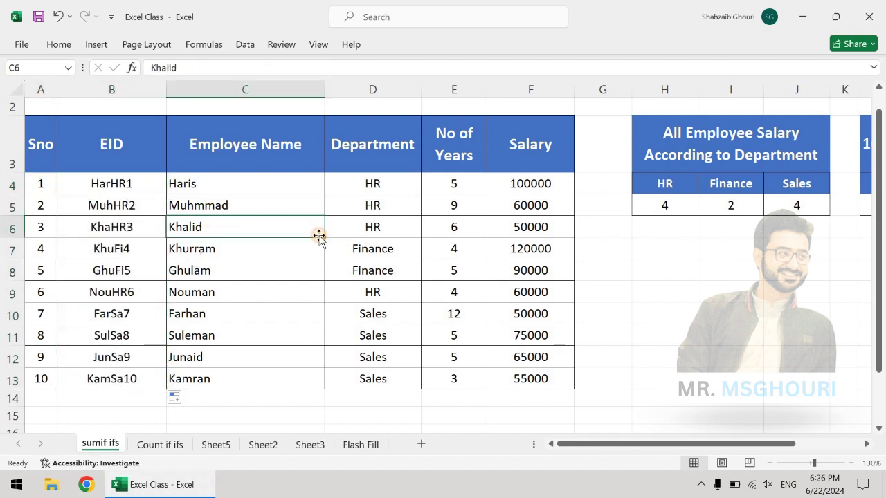
left_click(369, 248)
left_click(311, 269)
left_click(374, 272)
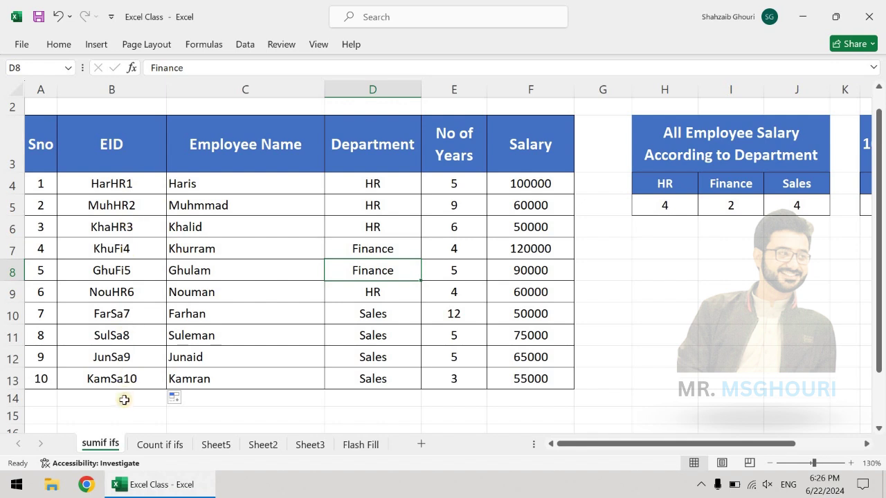
- Add hyphen separators between the parts of the B4 formula, making it =CONCATENATE(LEFT(C4,3),"-",LEFT(D4,2),"-",A4)
left_click(96, 178)
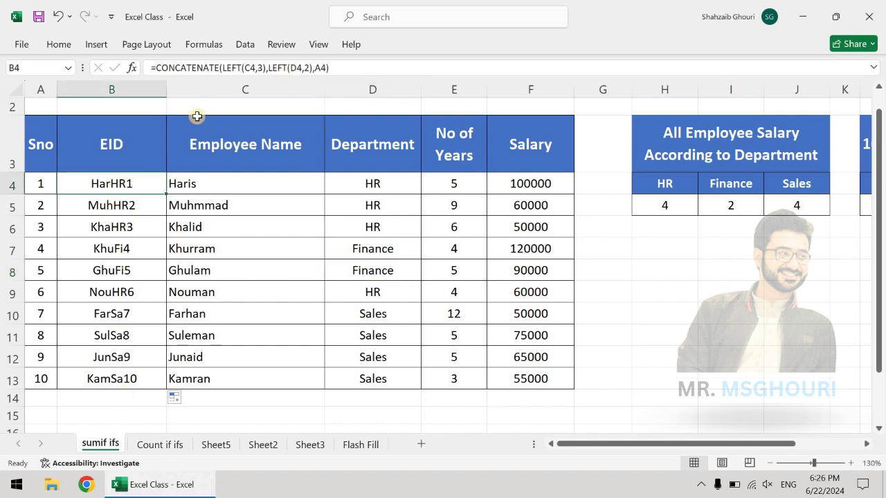
left_click(265, 70)
left_click(241, 68)
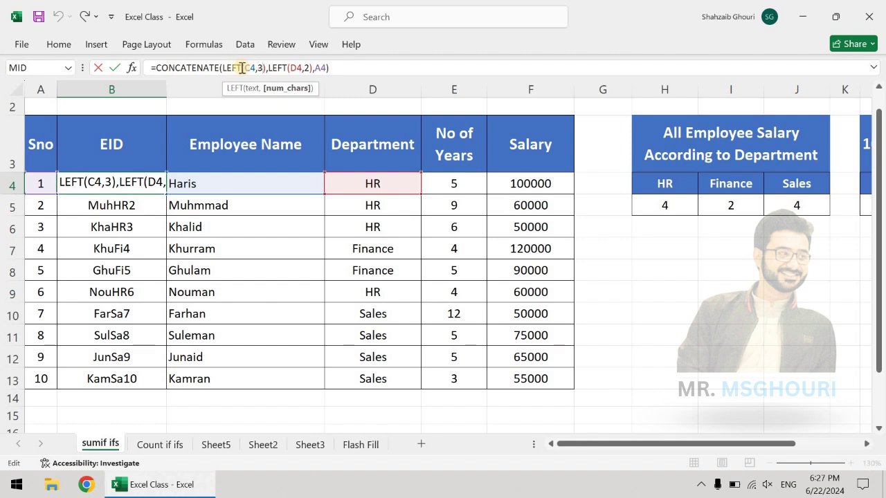
left_click_drag(241, 68, 318, 67)
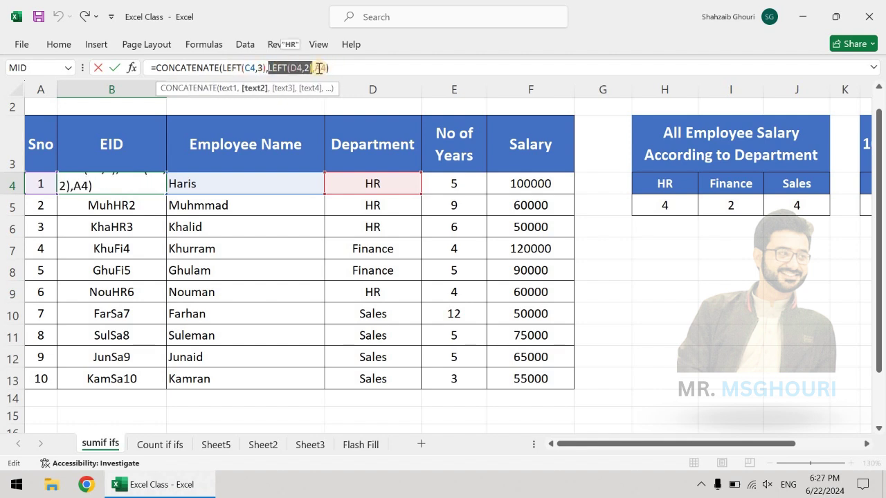
left_click(270, 68)
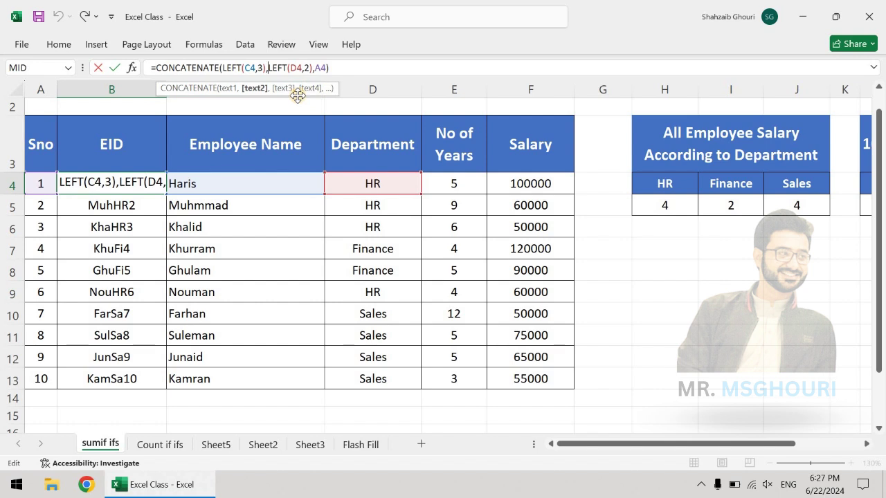
type("1")
key("BackSpace")
type("\"-\"")
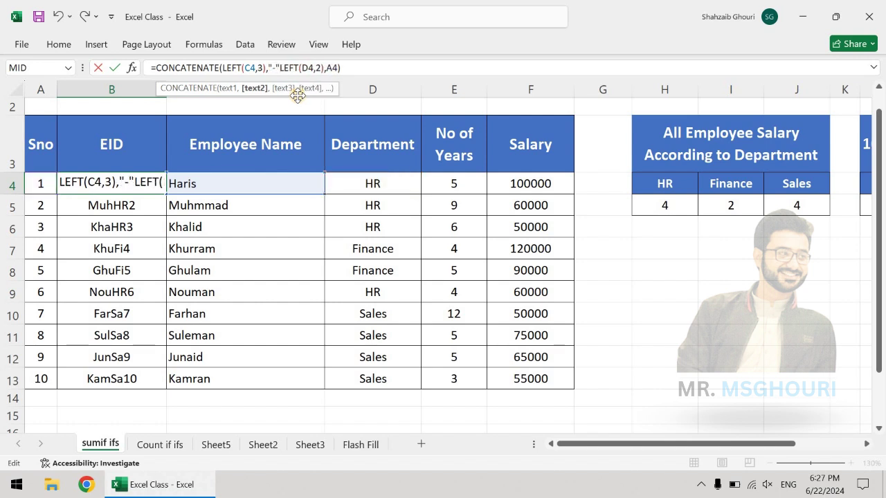
type(",")
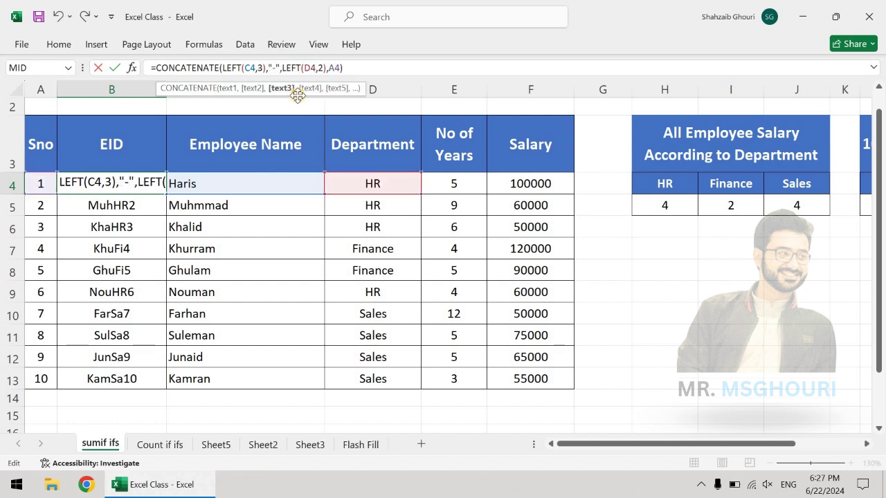
left_click(339, 68)
type("\"-\",")
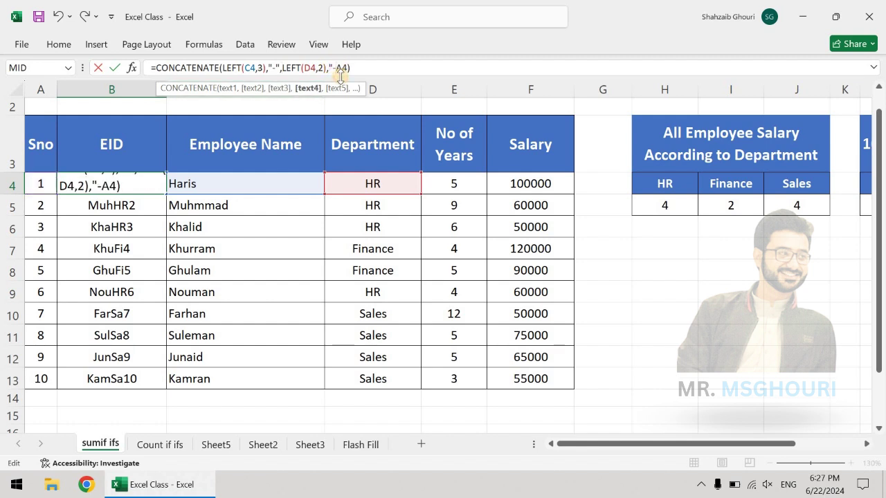
key("Return")
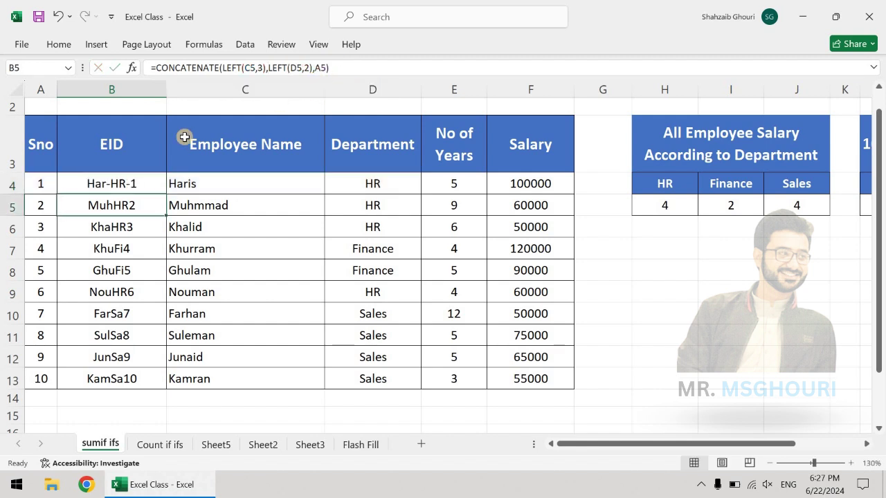
- Fill the hyphenated EID formula from B4 down to B13 and check the last and first IDs
left_click(165, 191)
double_click(166, 195)
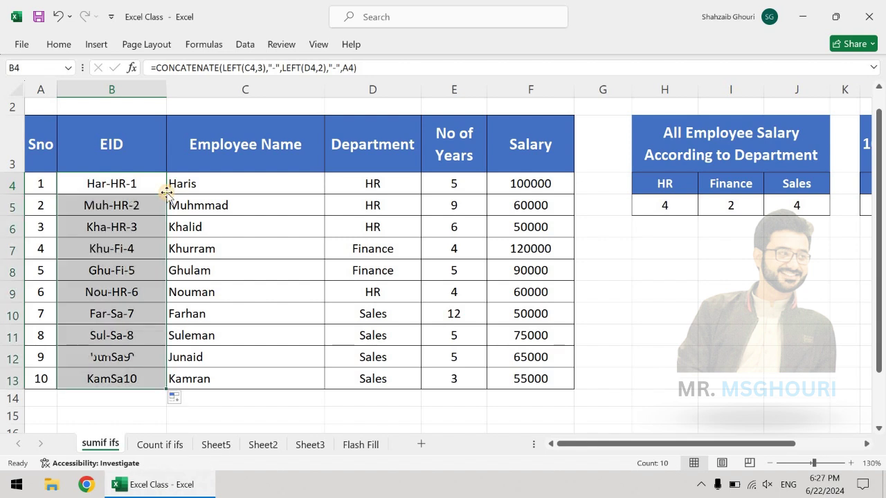
left_click(121, 377)
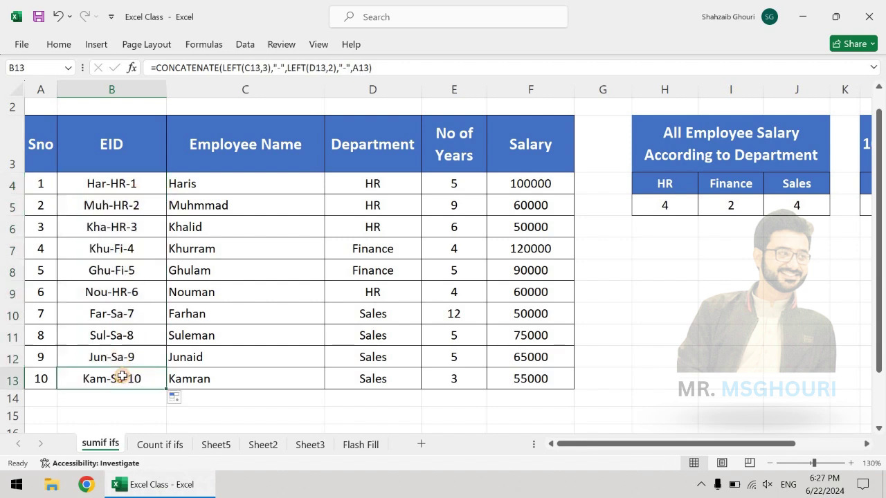
left_click(127, 184)
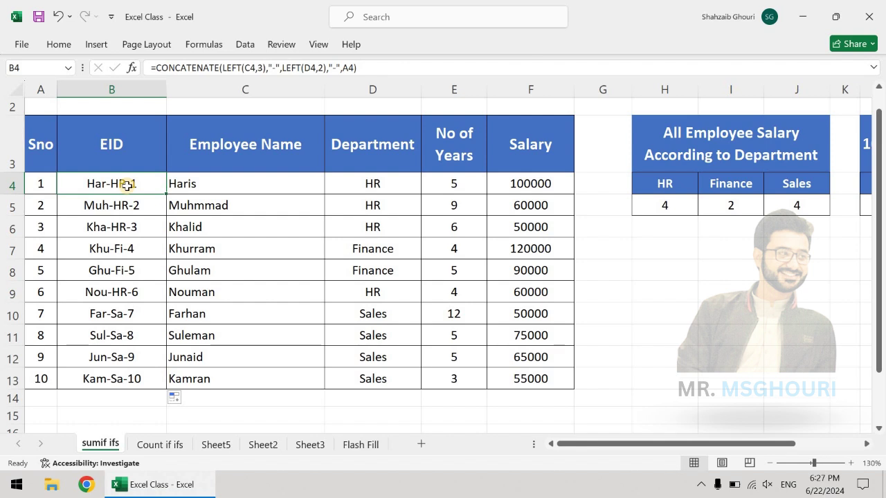
- Add Datedif to the function list in B12 of Sheet5, below CONCATENATE
key("ctrl+Page_Down")
key("ctrl+Page_Down")
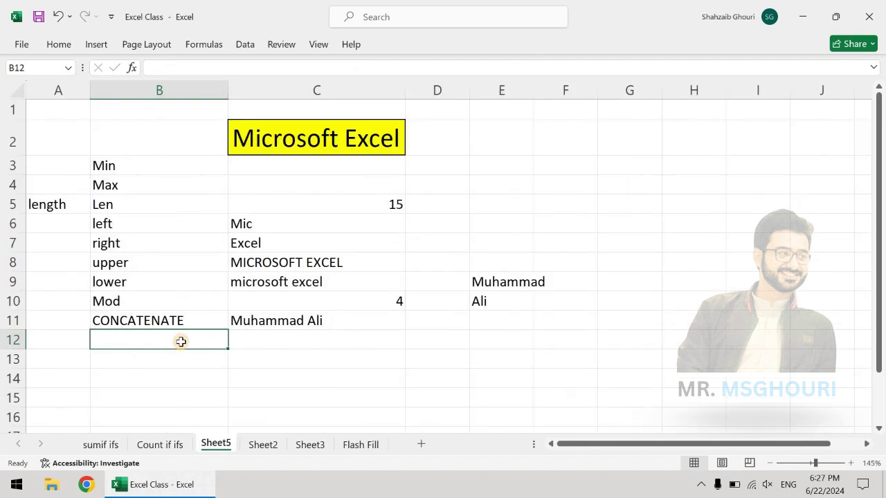
type("Dated")
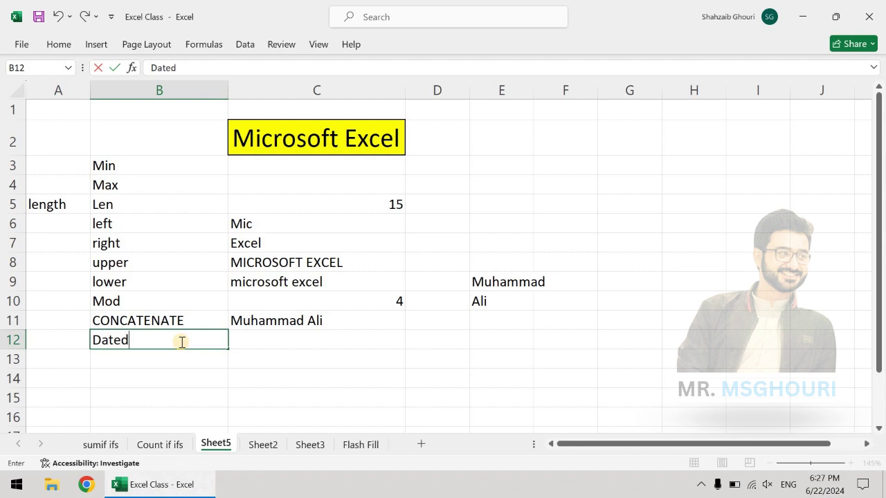
type("if")
key("Return")
left_click(180, 341)
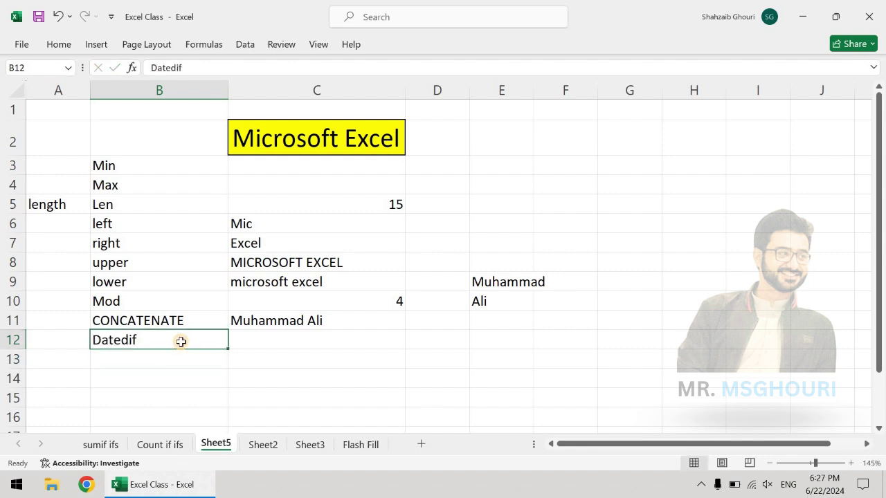
left_click(242, 334)
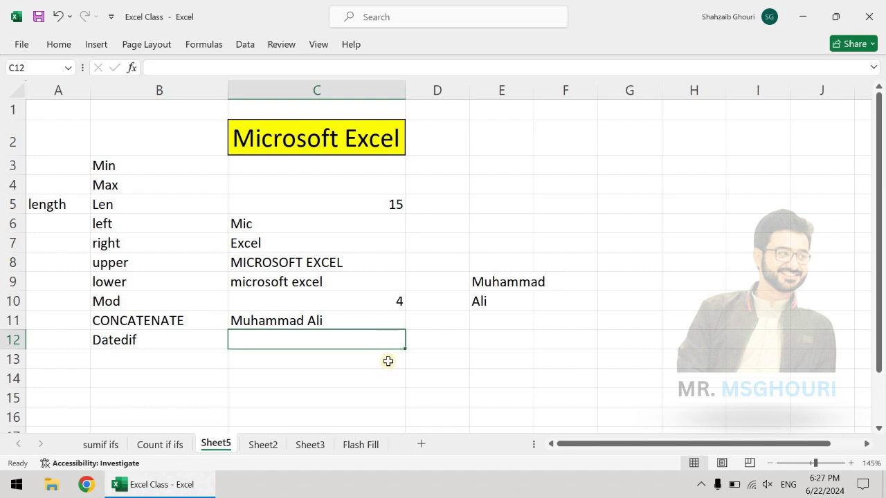
- Label C13 as Dob and C14 as Today below the Datedif entry
left_click(317, 360)
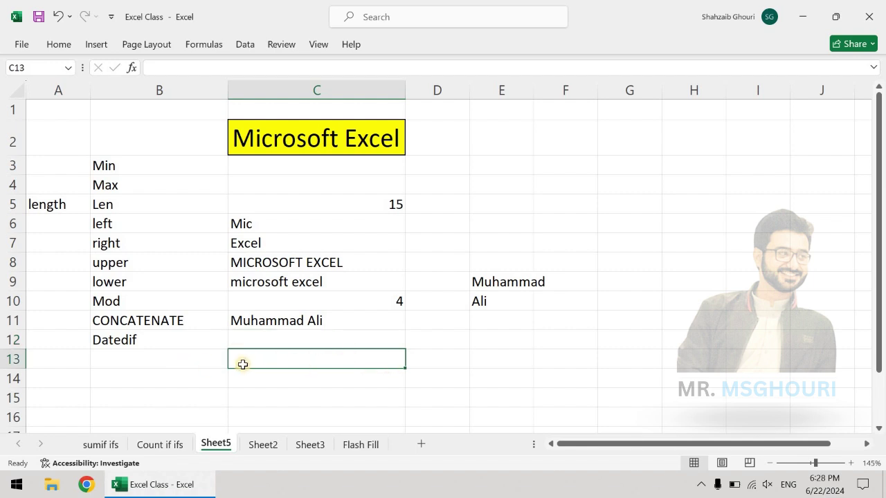
type("Dob")
key("Return")
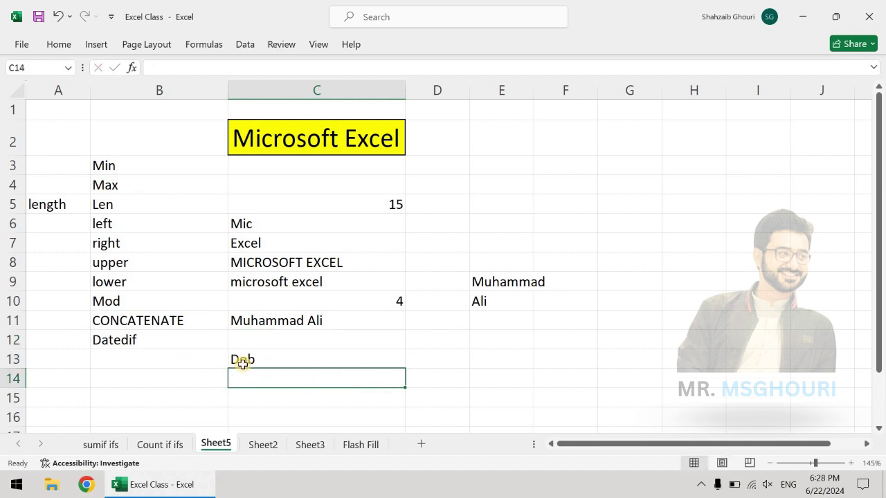
type("Today")
key("Return")
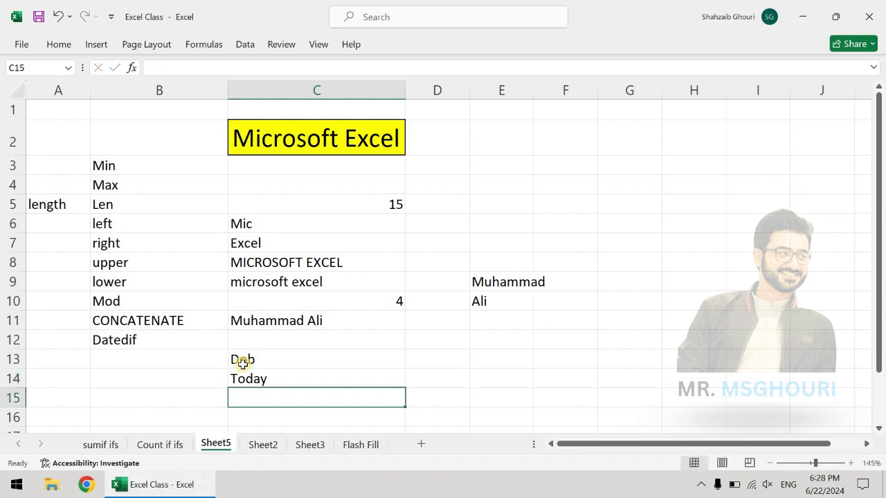
- Enter the date of birth in D13 beside the Dob label
left_click(442, 370)
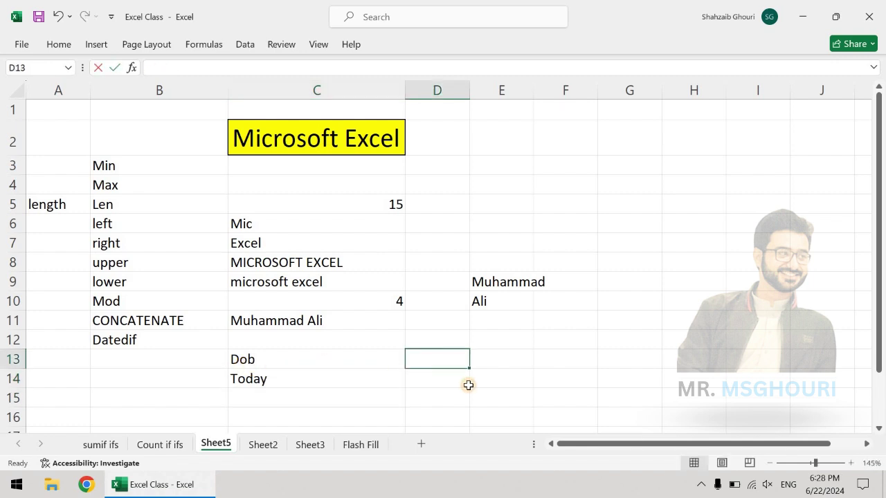
type("8/14/")
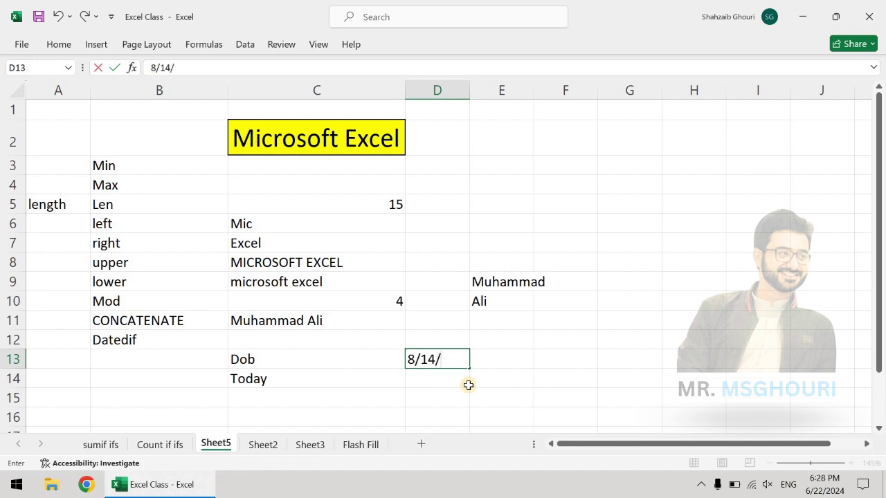
type("1947")
key("Return")
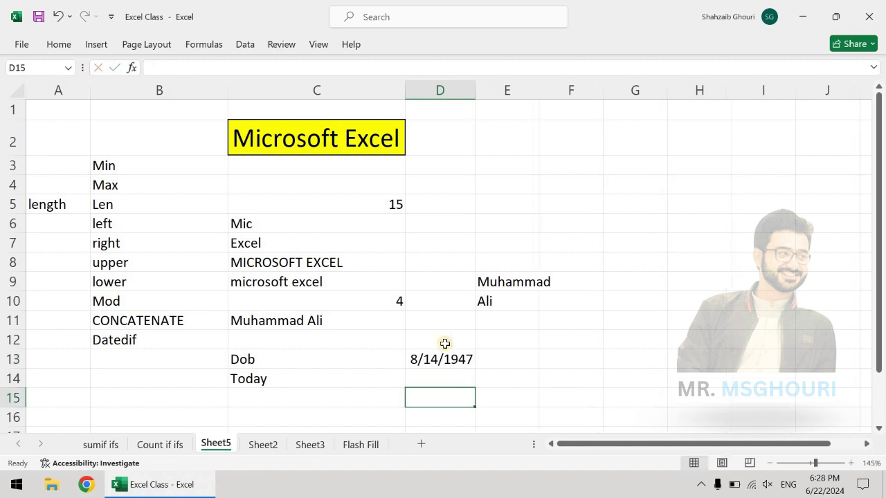
- Widen column D and show the D13 date in day, abbreviated month, two-digit year format
left_click(443, 357)
left_click_drag(474, 92, 498, 92)
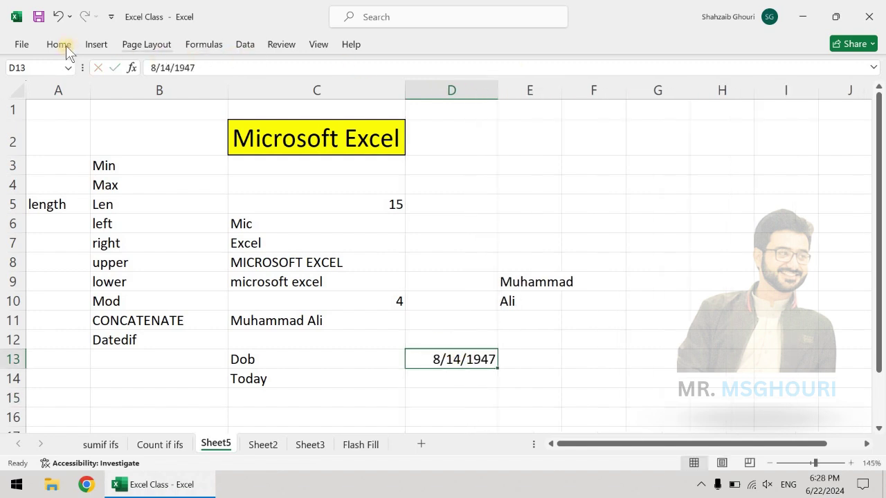
key("ctrl+shift+3")
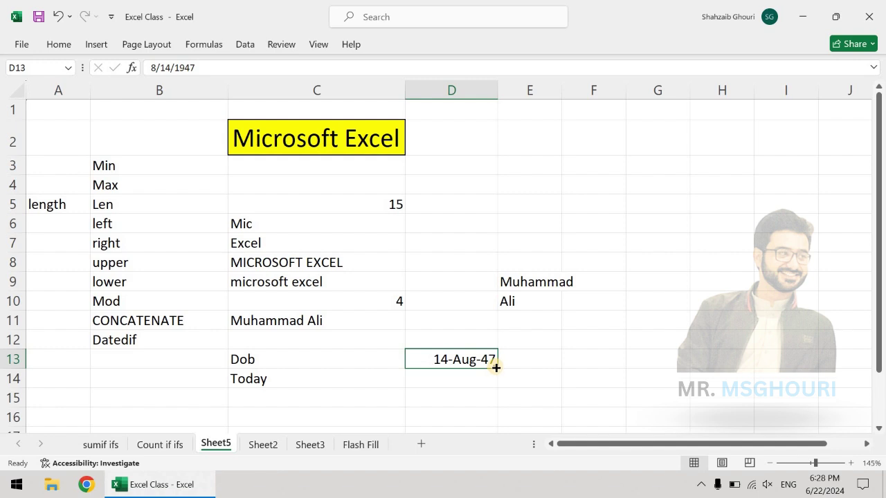
- Fill the D13 date down to D14 and change the D14 date to 6/22/2024
left_click_drag(496, 368, 435, 366)
left_click(478, 375)
double_click(474, 378)
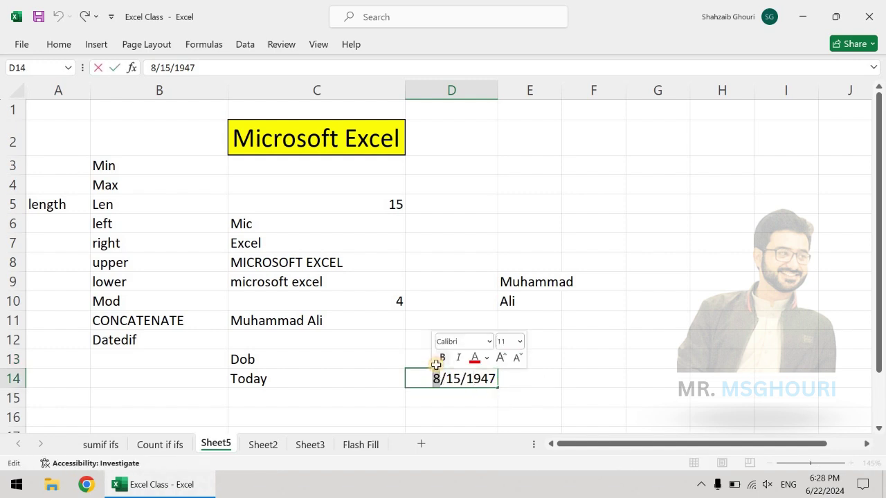
type("6")
double_click(456, 377)
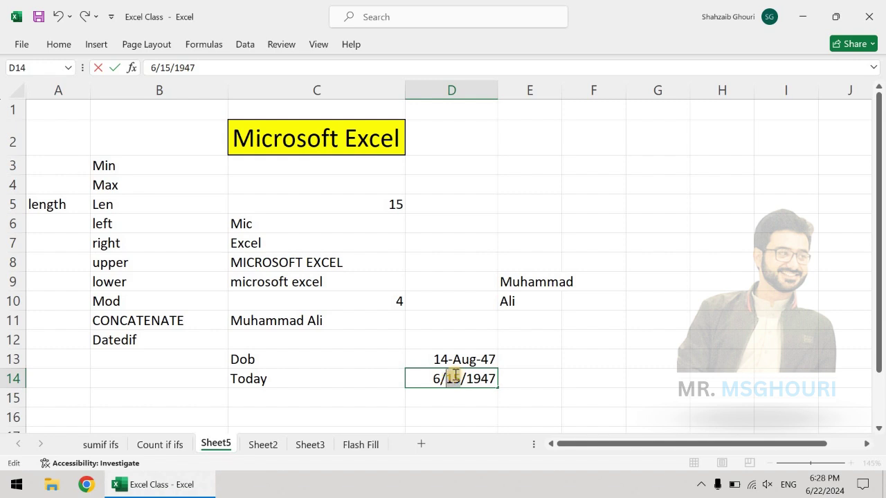
type("22")
left_click_drag(461, 378, 504, 378)
type("20")
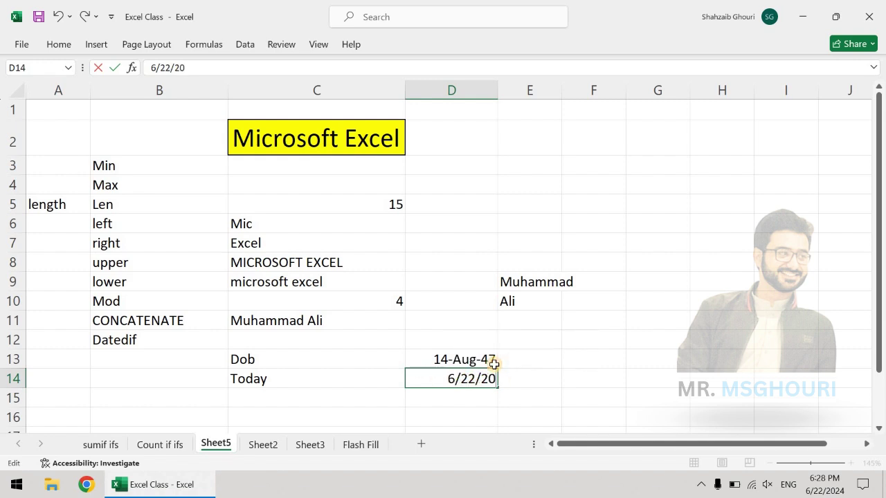
type("24")
key("Return")
left_click(431, 358)
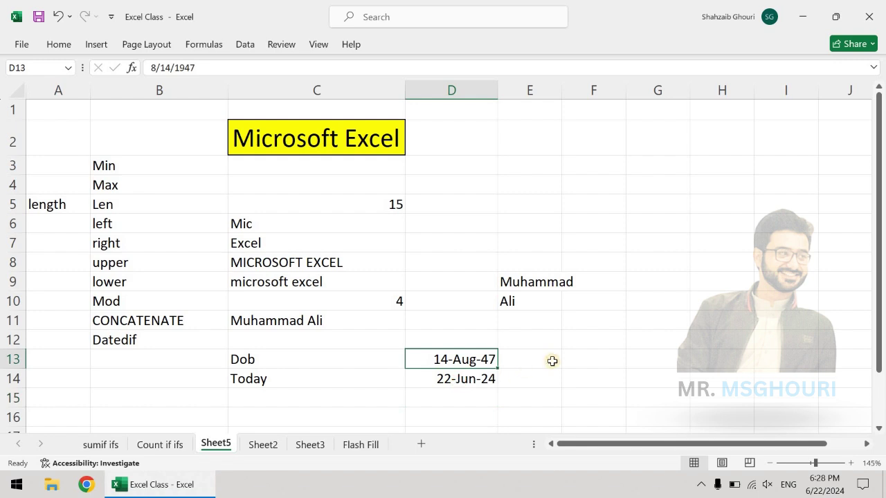
- Enter the labels Y, M and D in cells F13 to F15
scroll(583, 283, "down", 1)
left_click(584, 283)
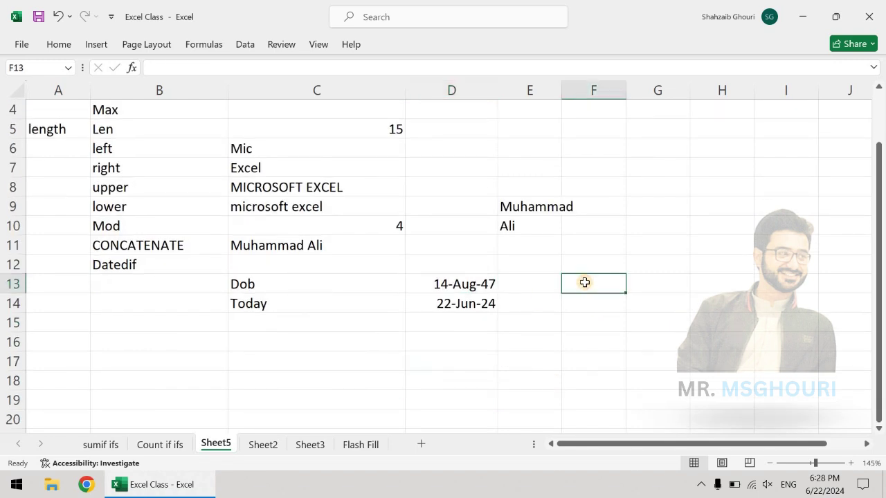
type("Y")
key("Return")
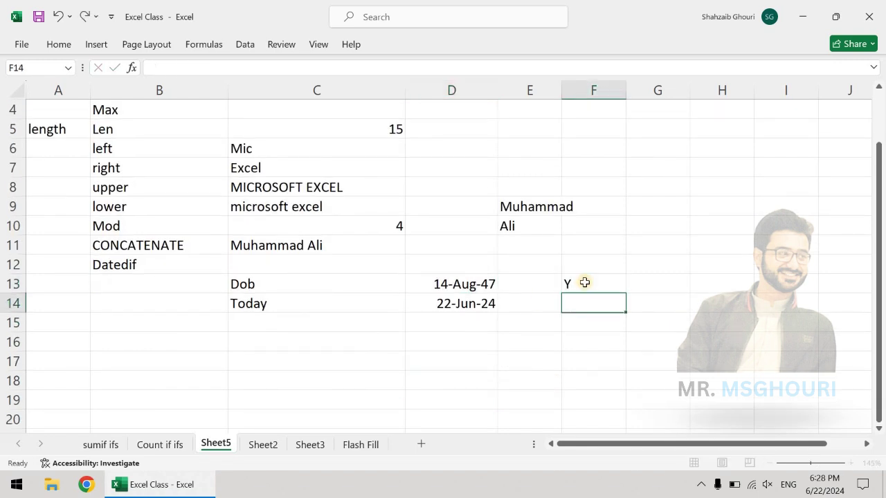
type("M")
key("Return")
type("D")
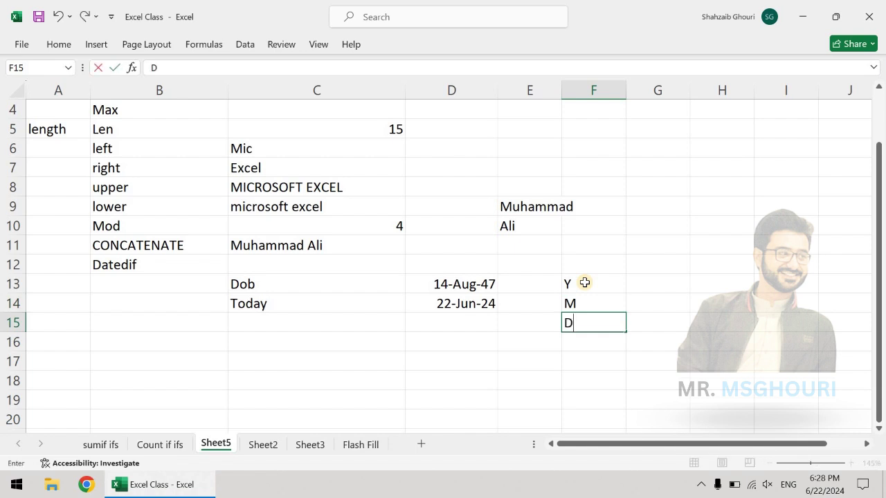
key("Return")
- Calculate the full years between the two dates in G13 with =DATEDIF(D13,D14,"y")
left_click(646, 279)
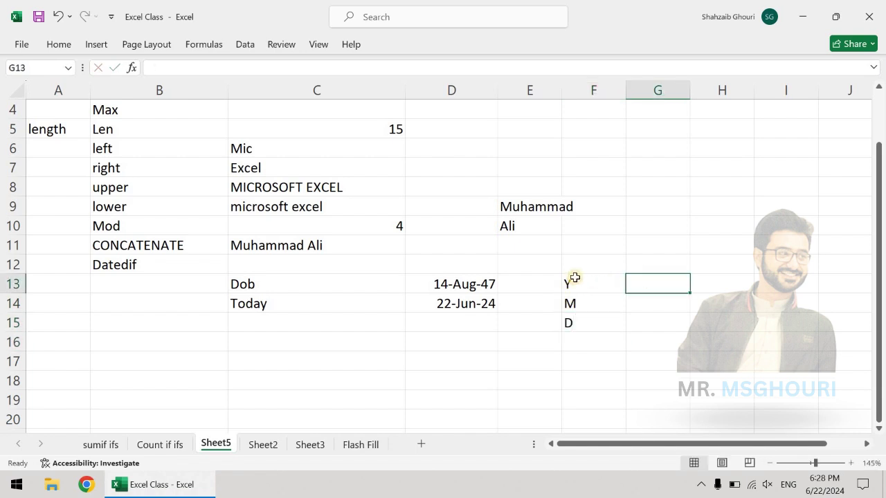
left_click(636, 304)
key("Return")
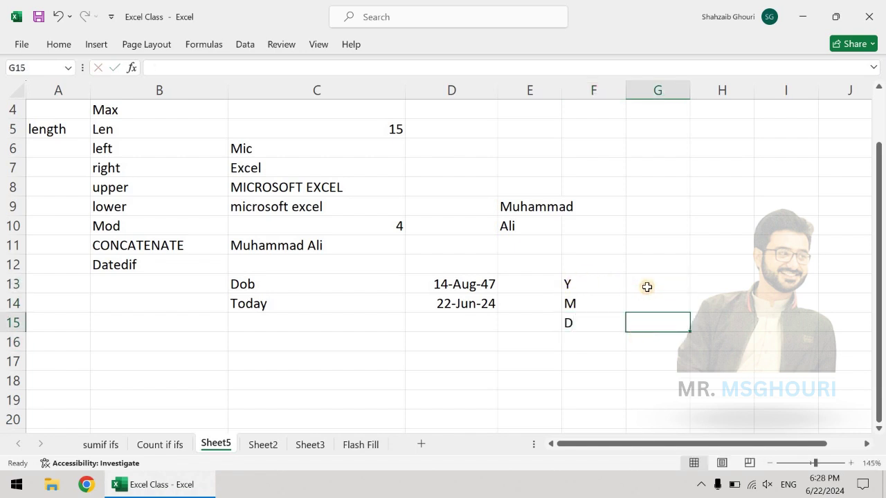
left_click(646, 286)
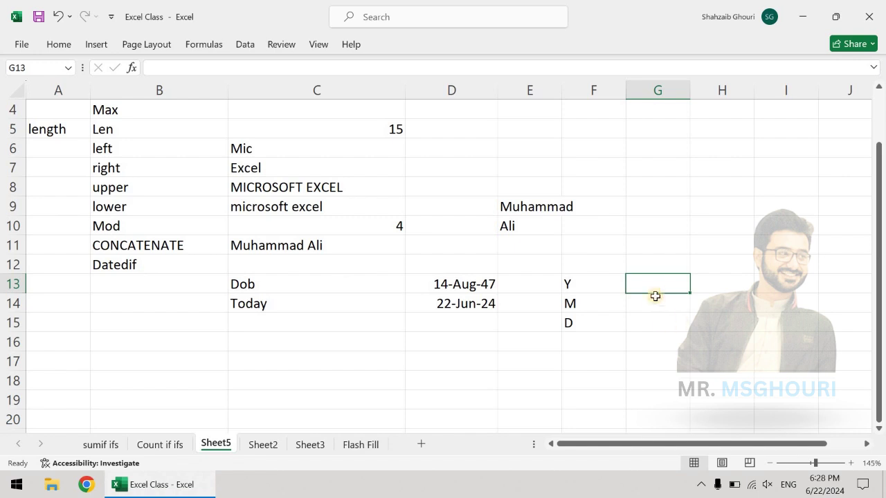
type("=")
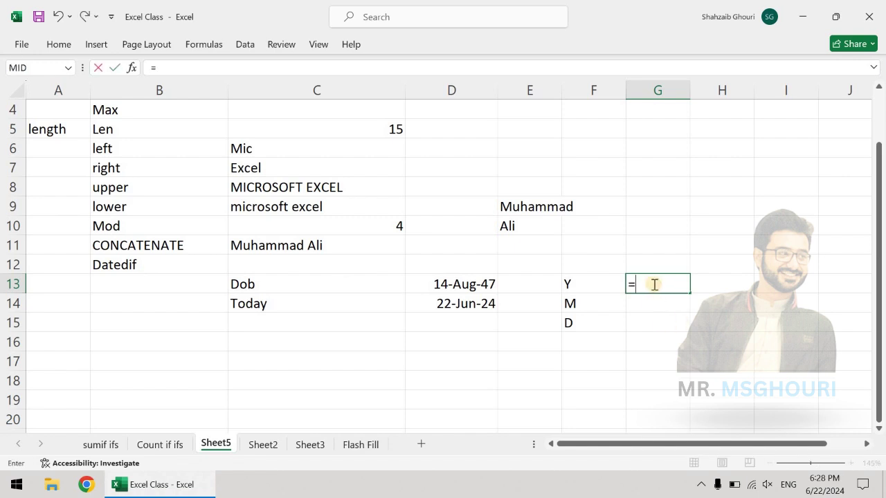
type("da")
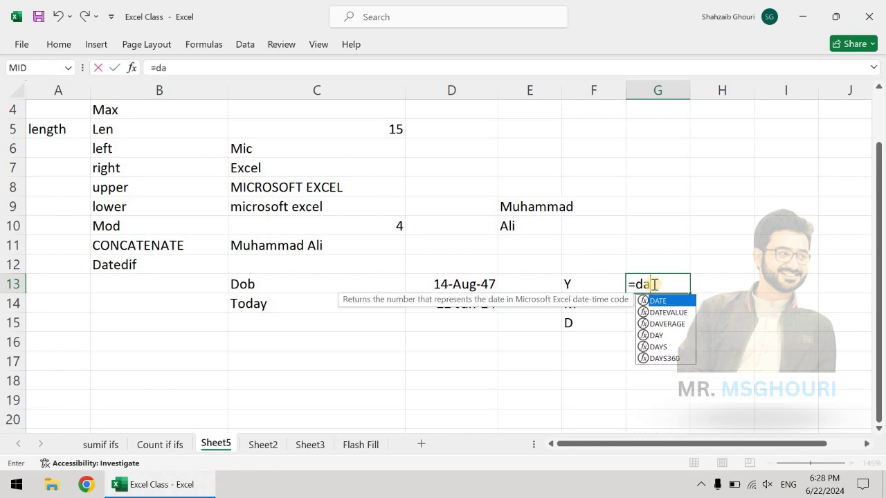
key("BackSpace")
key("BackSpace")
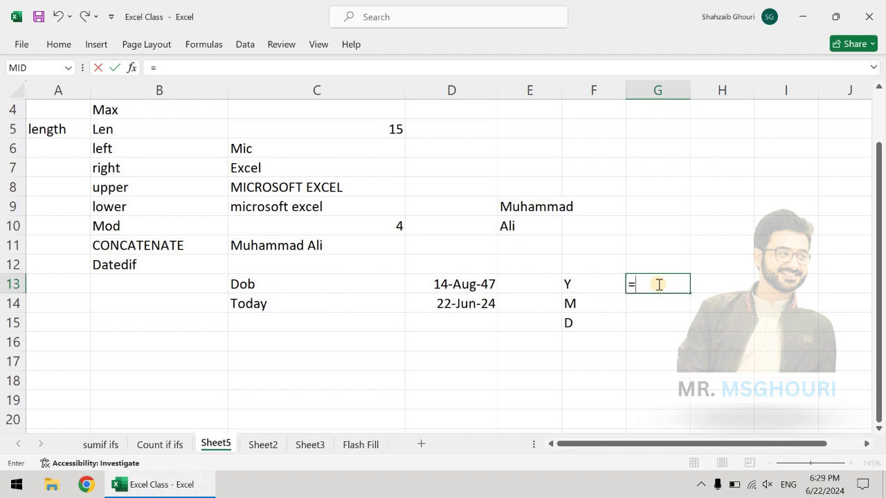
type("datedif(")
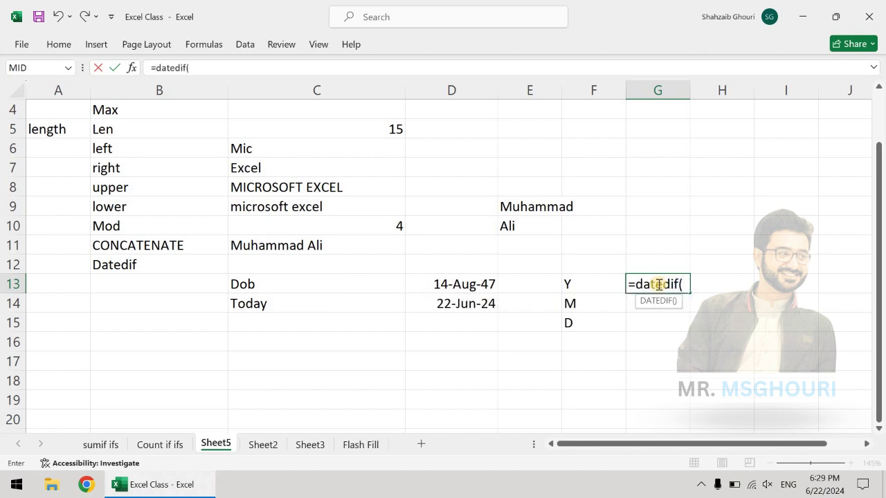
left_click(454, 285)
type(",")
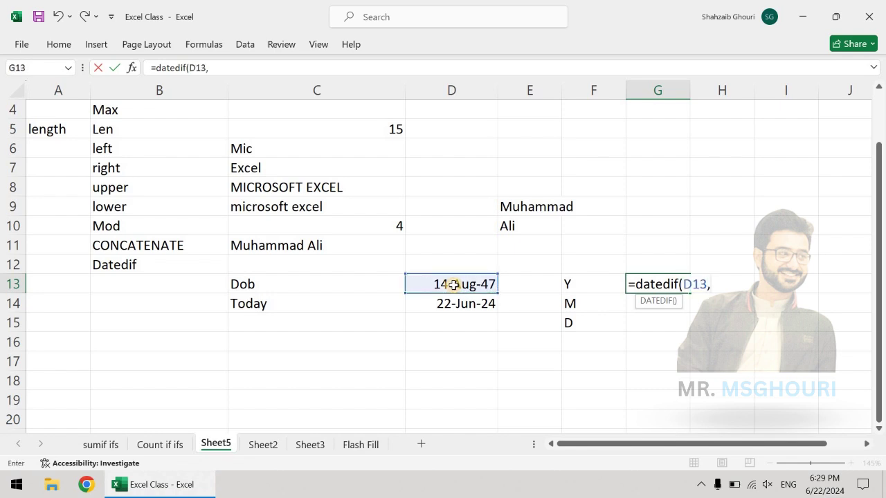
left_click(461, 309)
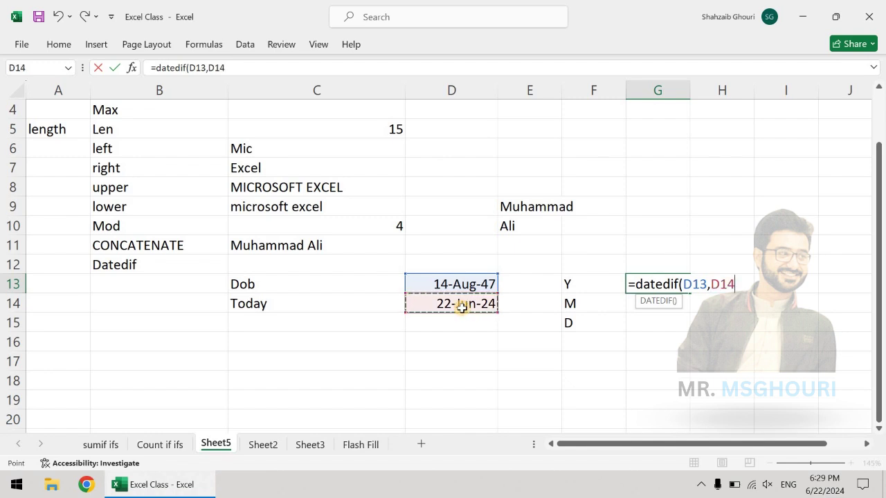
type(",")
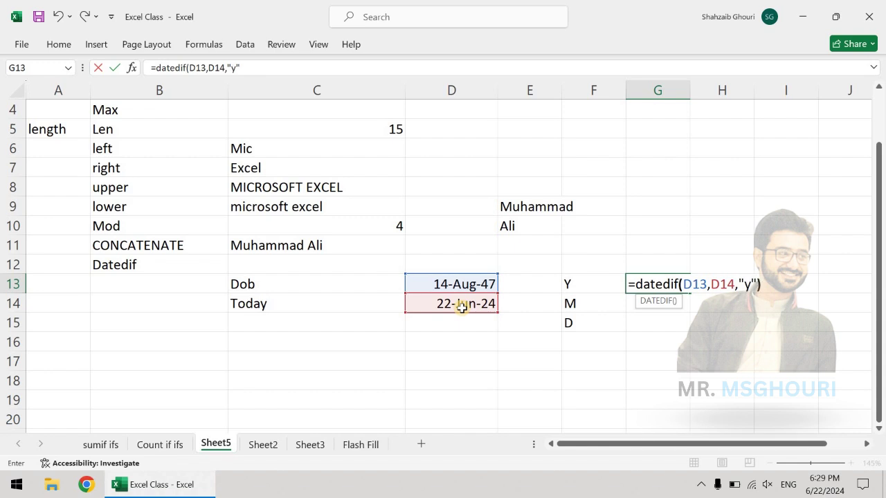
type("\"y\")")
key("Return")
- Copy the G13 formula text into G14 and change its unit to "ym" for the remaining months
left_click(677, 284)
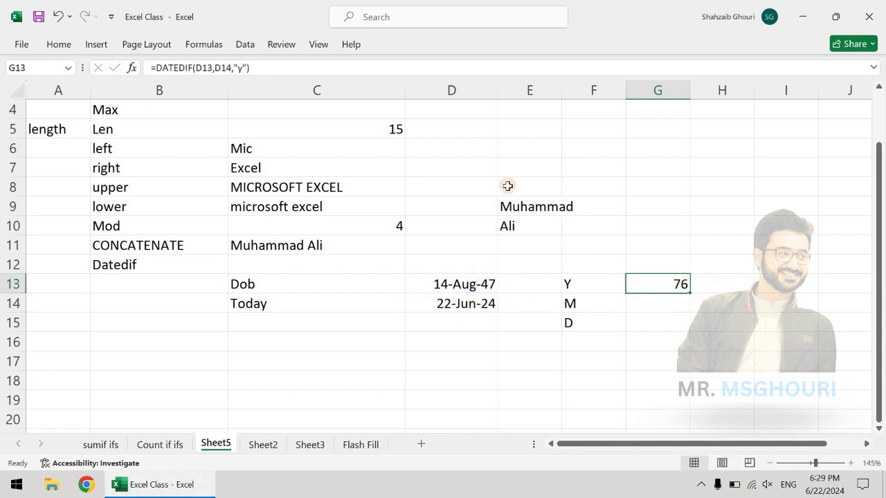
left_click_drag(265, 67, 121, 69)
key("ctrl+c")
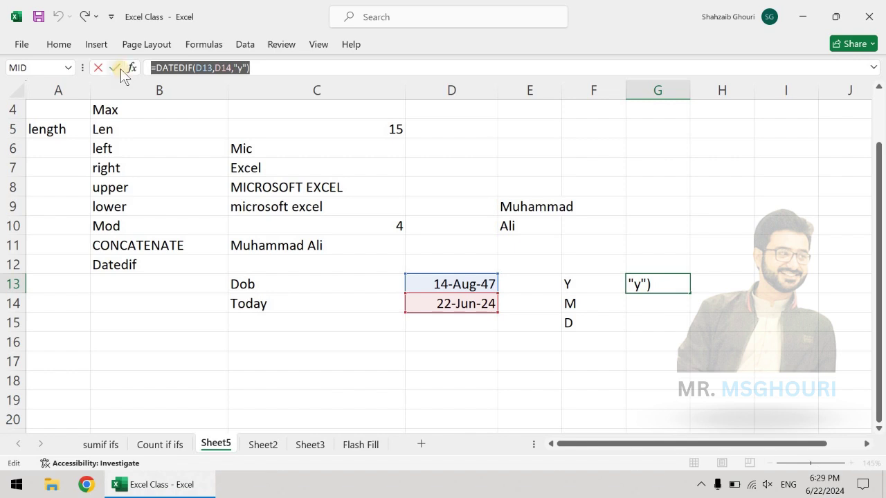
key("Return")
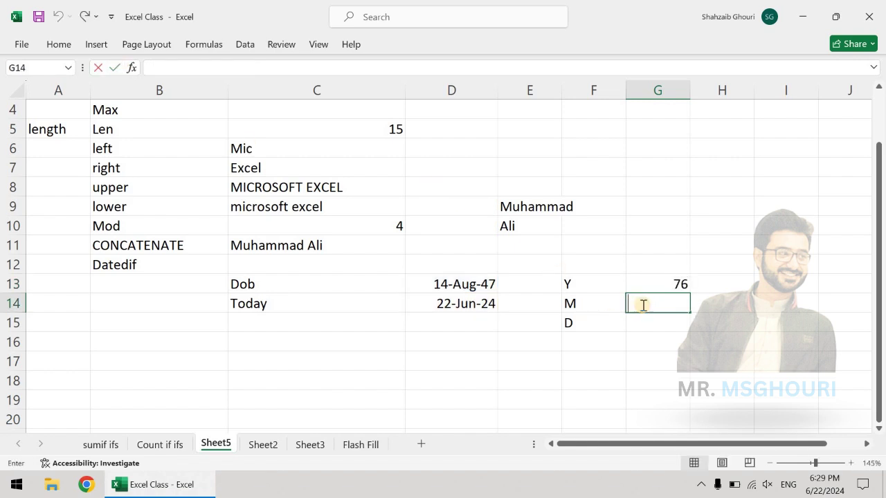
key("ctrl+v")
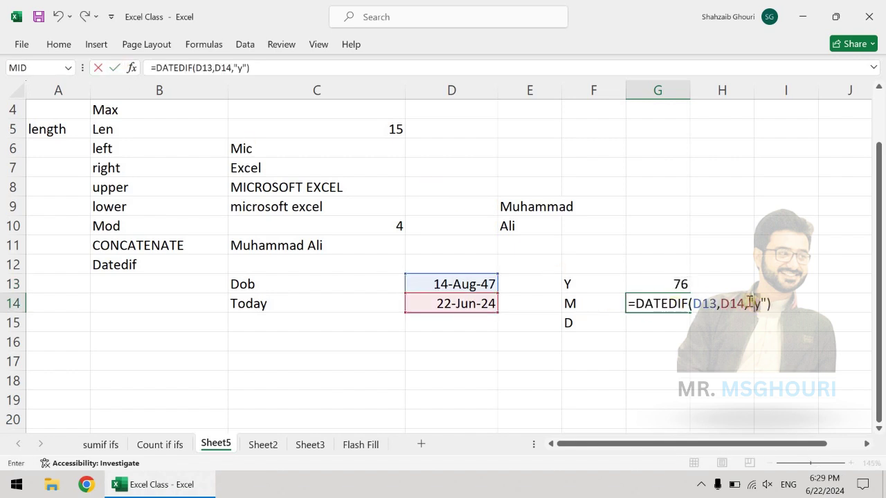
left_click(750, 303)
type("m")
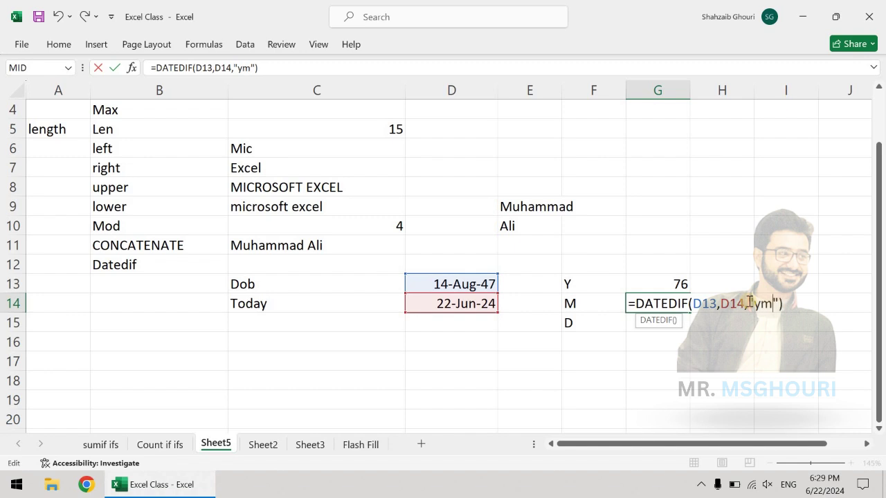
key("Return")
- Paste the DATEDIF formula into G15 with the unit "md" for the remaining days, and check the results in G13 to G15
key("ctrl+v")
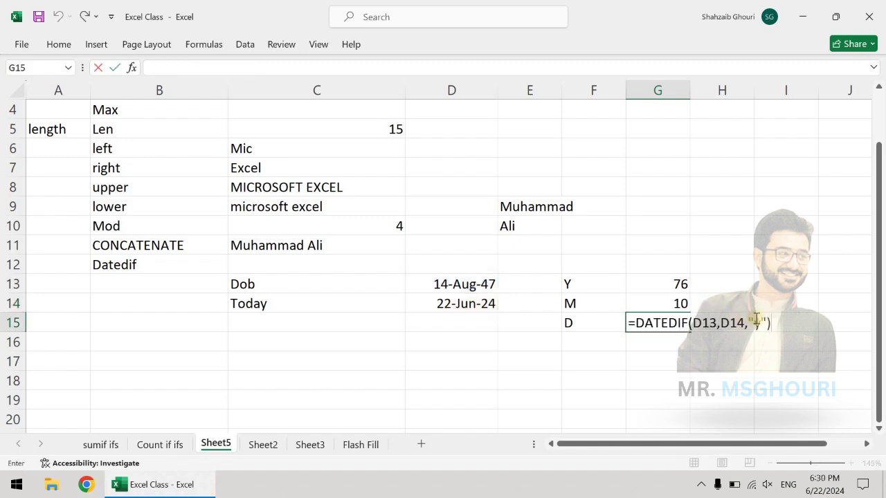
left_click(739, 318)
key("BackSpace")
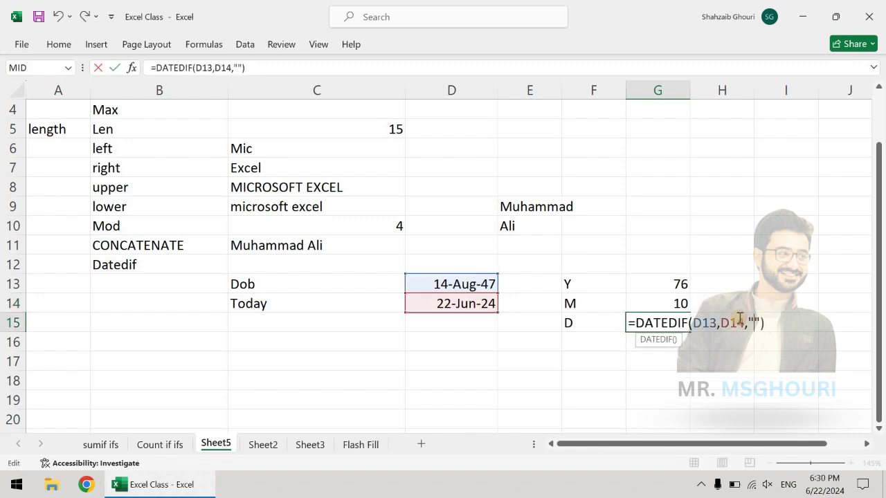
type("md")
key("Return")
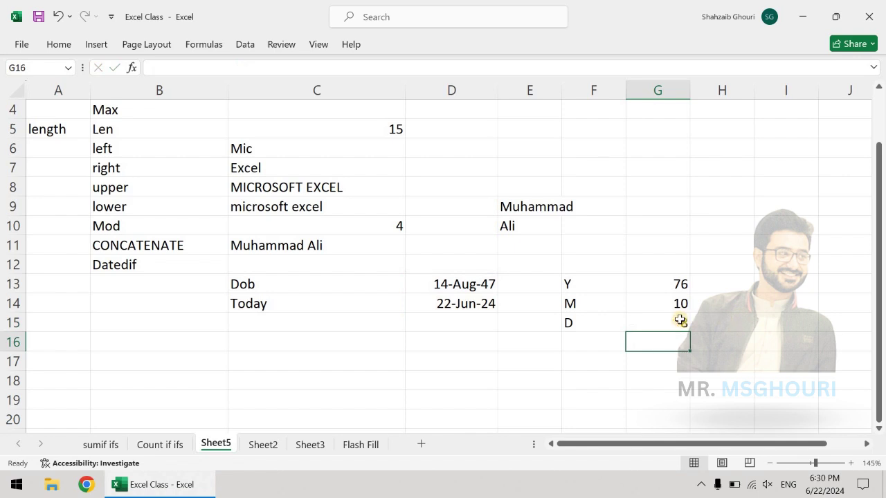
left_click(672, 284)
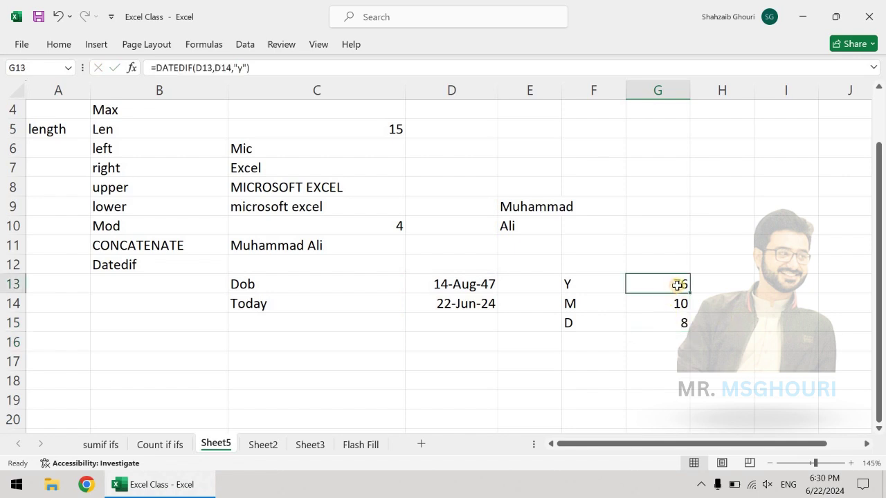
left_click(678, 303)
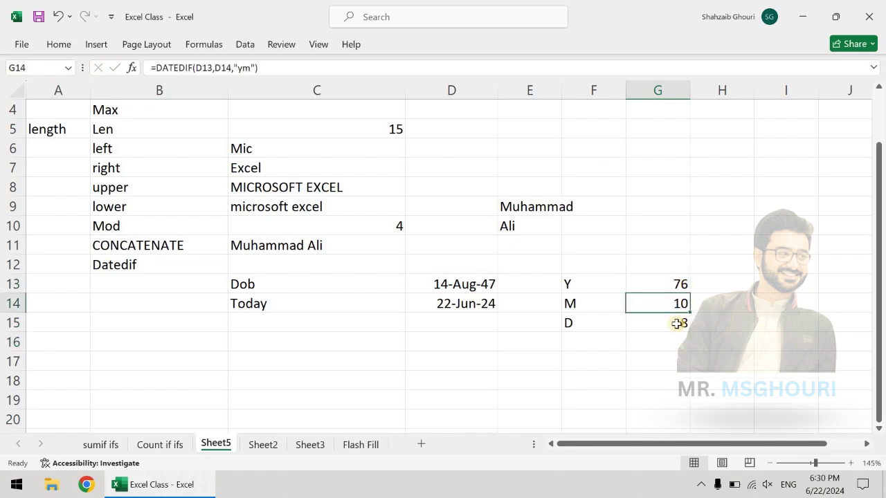
left_click(677, 323)
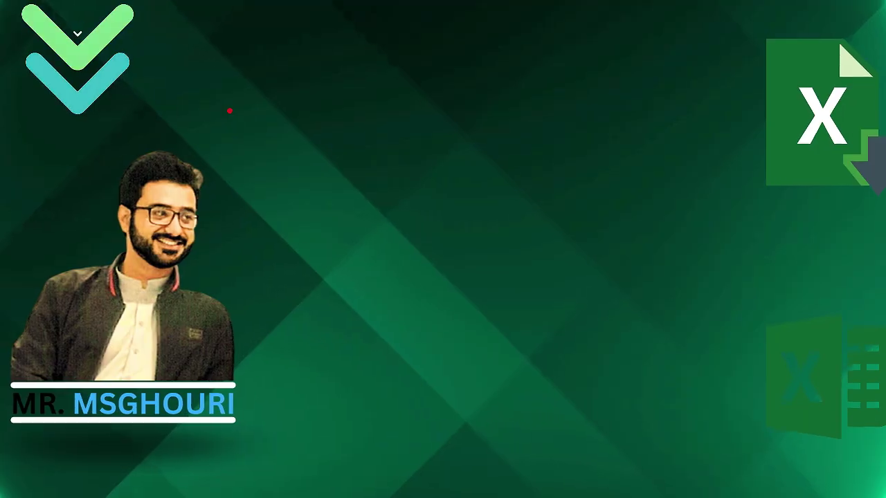